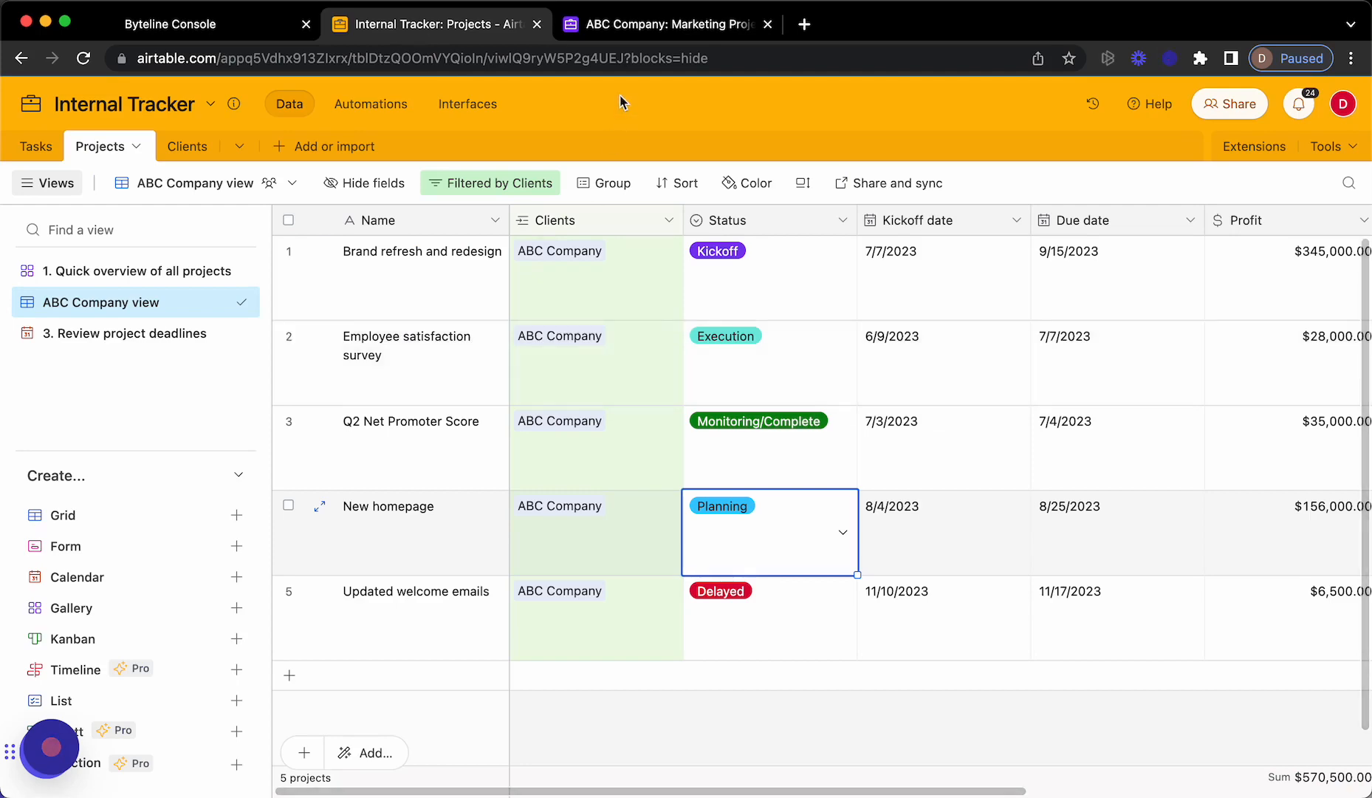
# Compare the Projects fields in the Internal Tracker's ABC Company view with the Marketing Projects table in the ABC Company base.
pyautogui.click(619, 28)
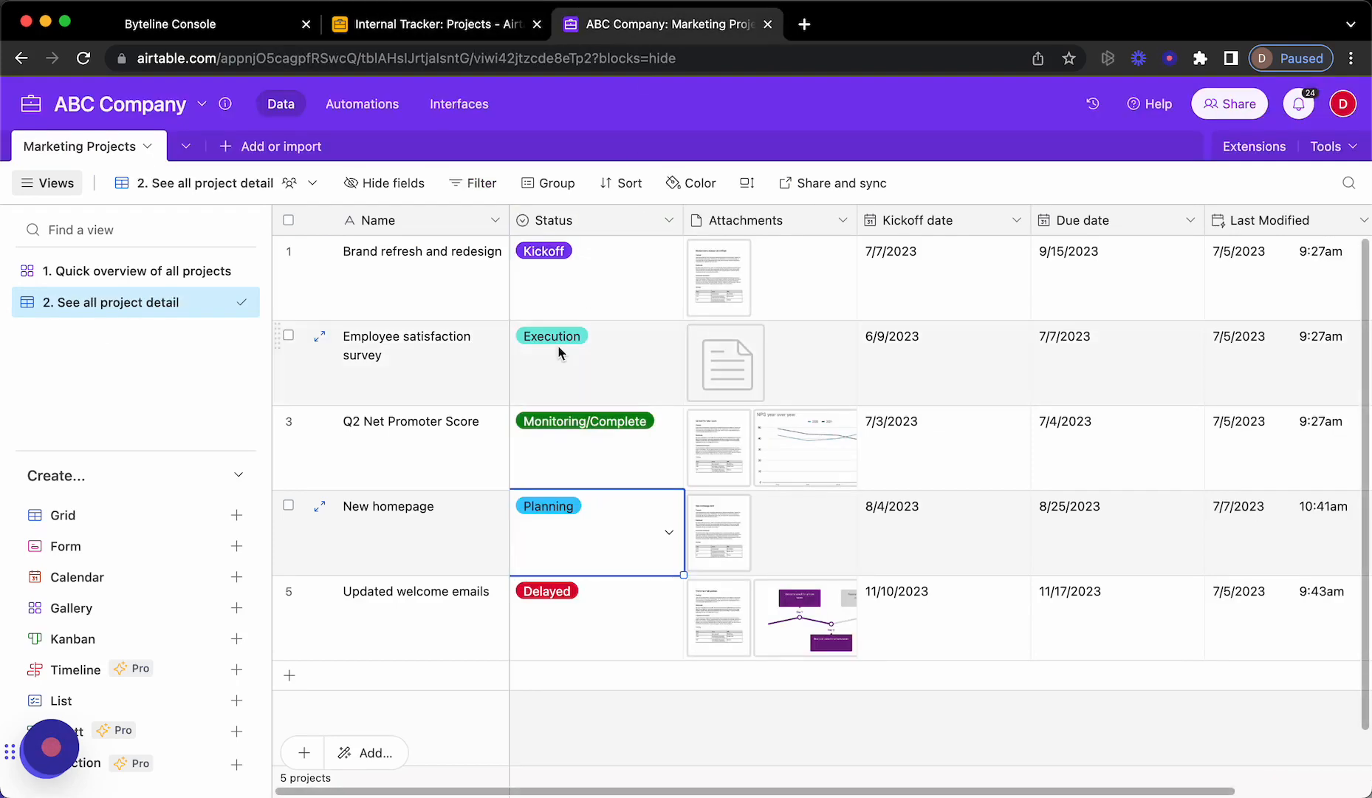
pyautogui.click(414, 28)
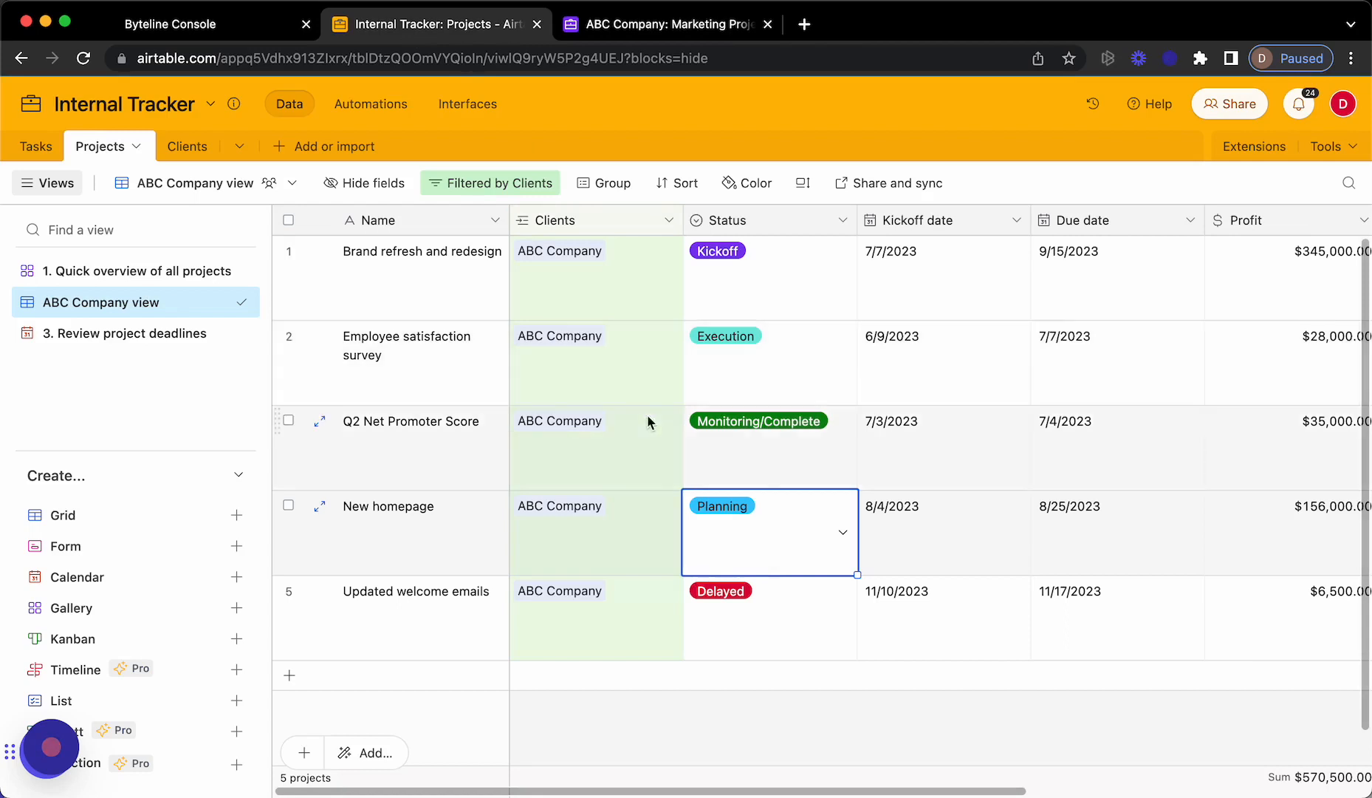
pyautogui.hscroll(2, 584, 279)
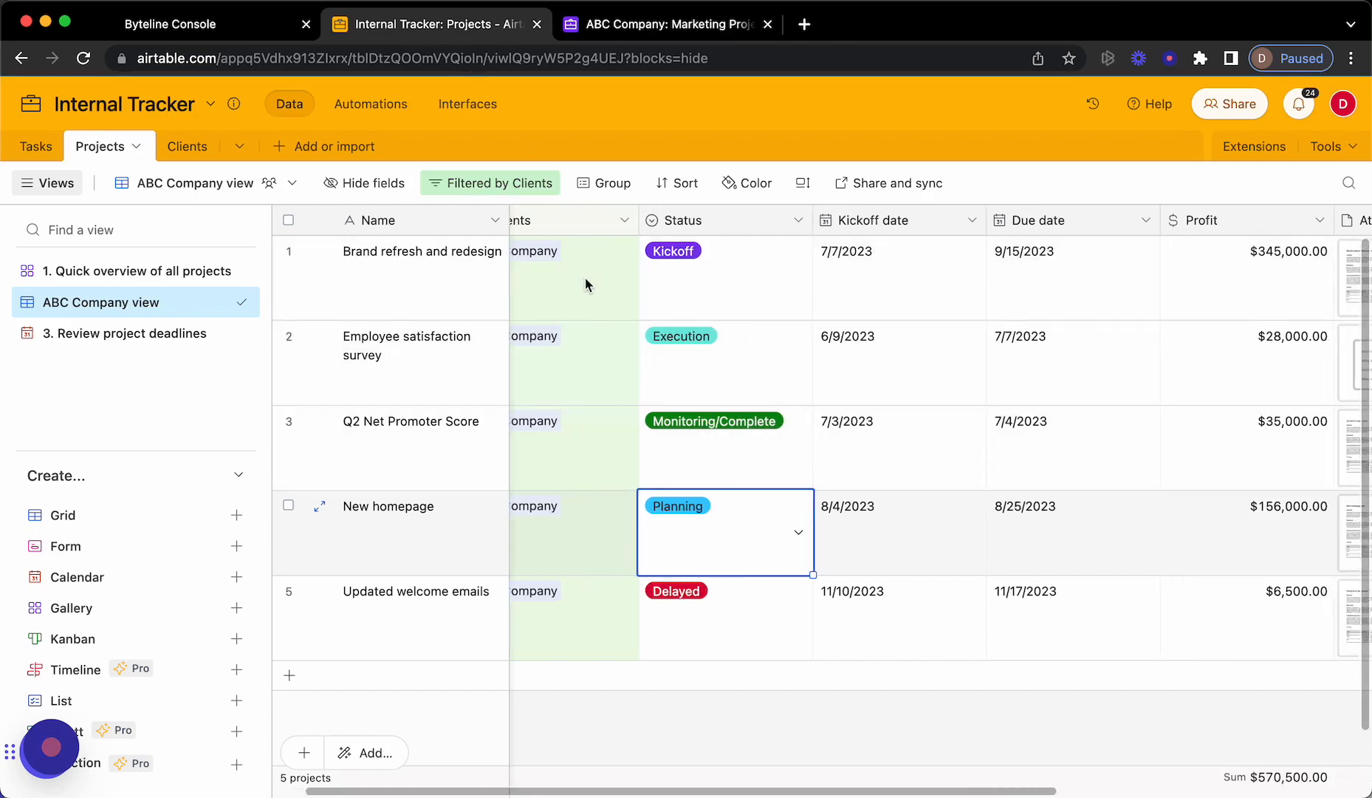
pyautogui.hscroll(-2, 584, 280)
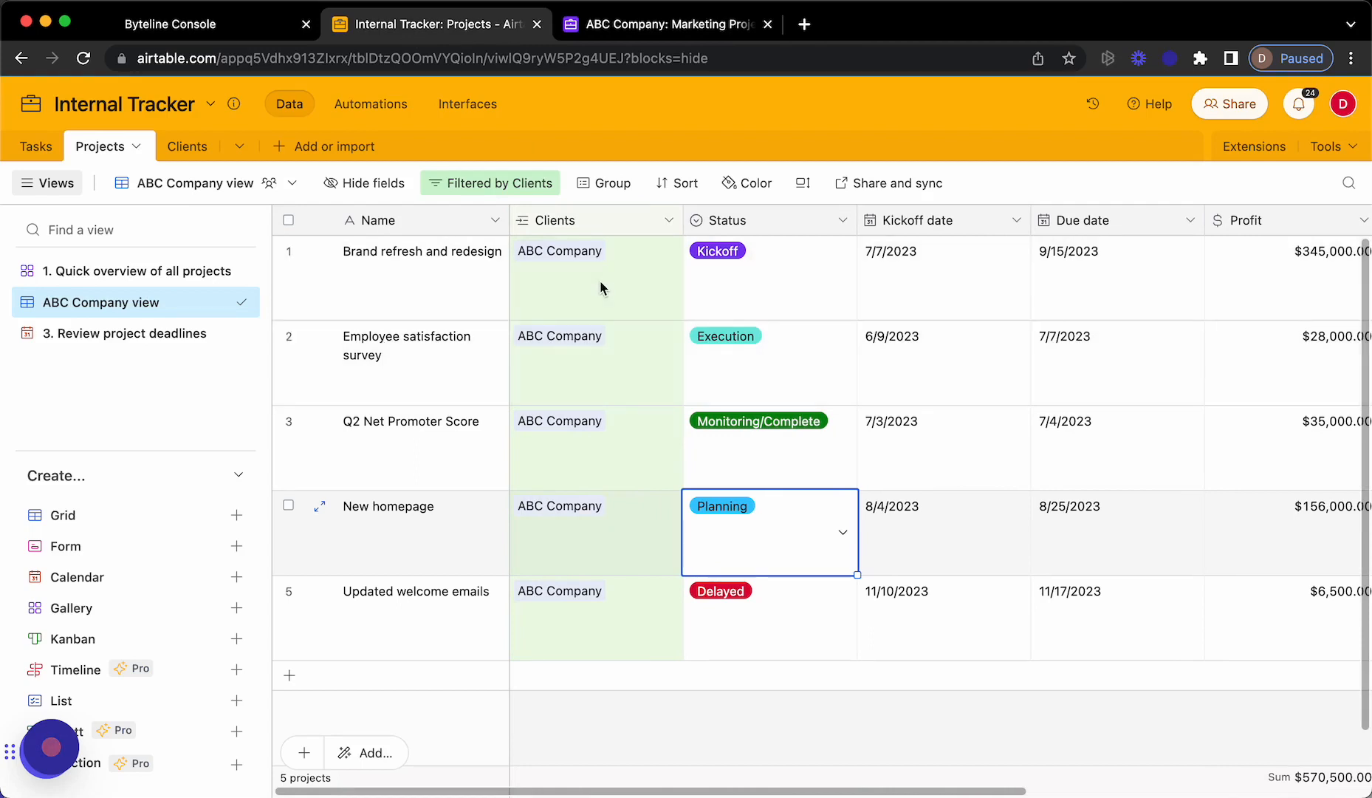
pyautogui.hscroll(5, 600, 280)
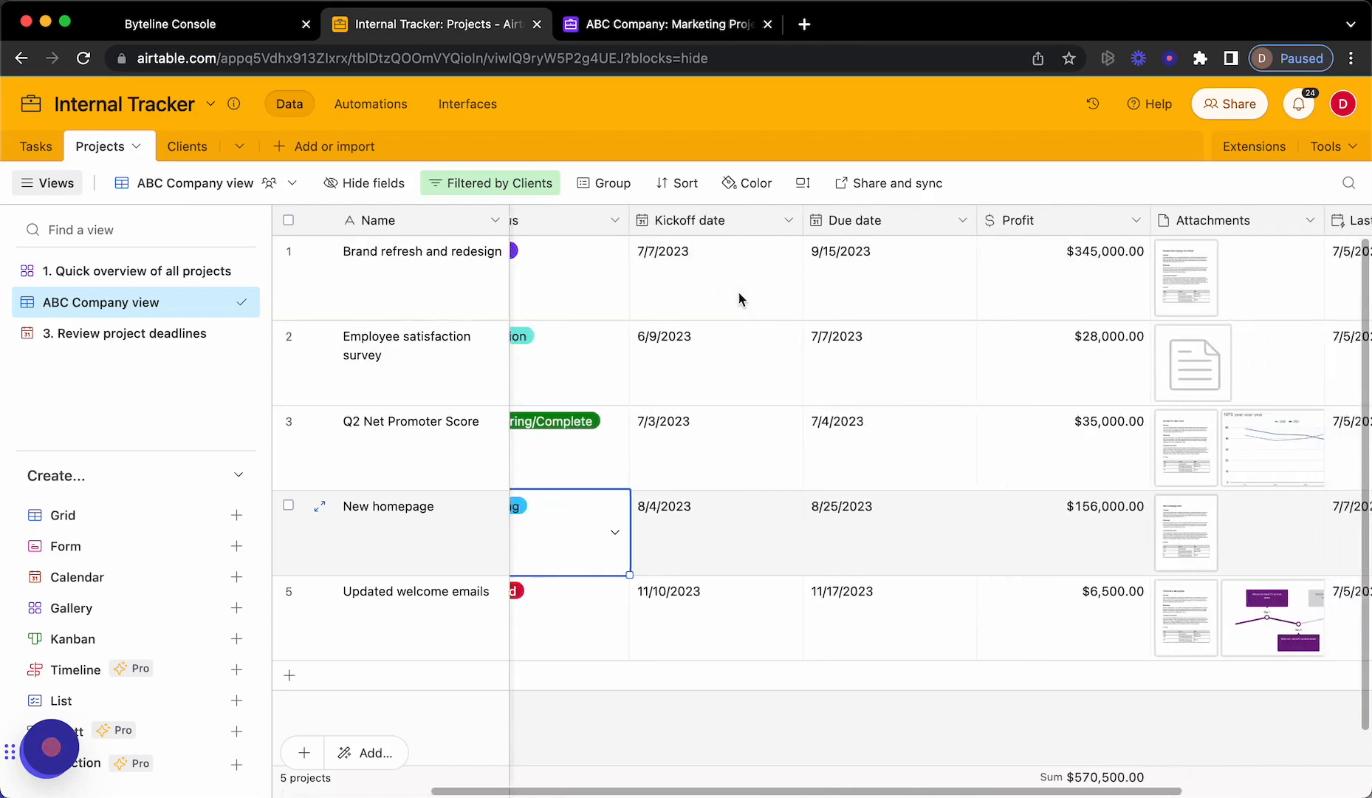
pyautogui.hscroll(5, 740, 299)
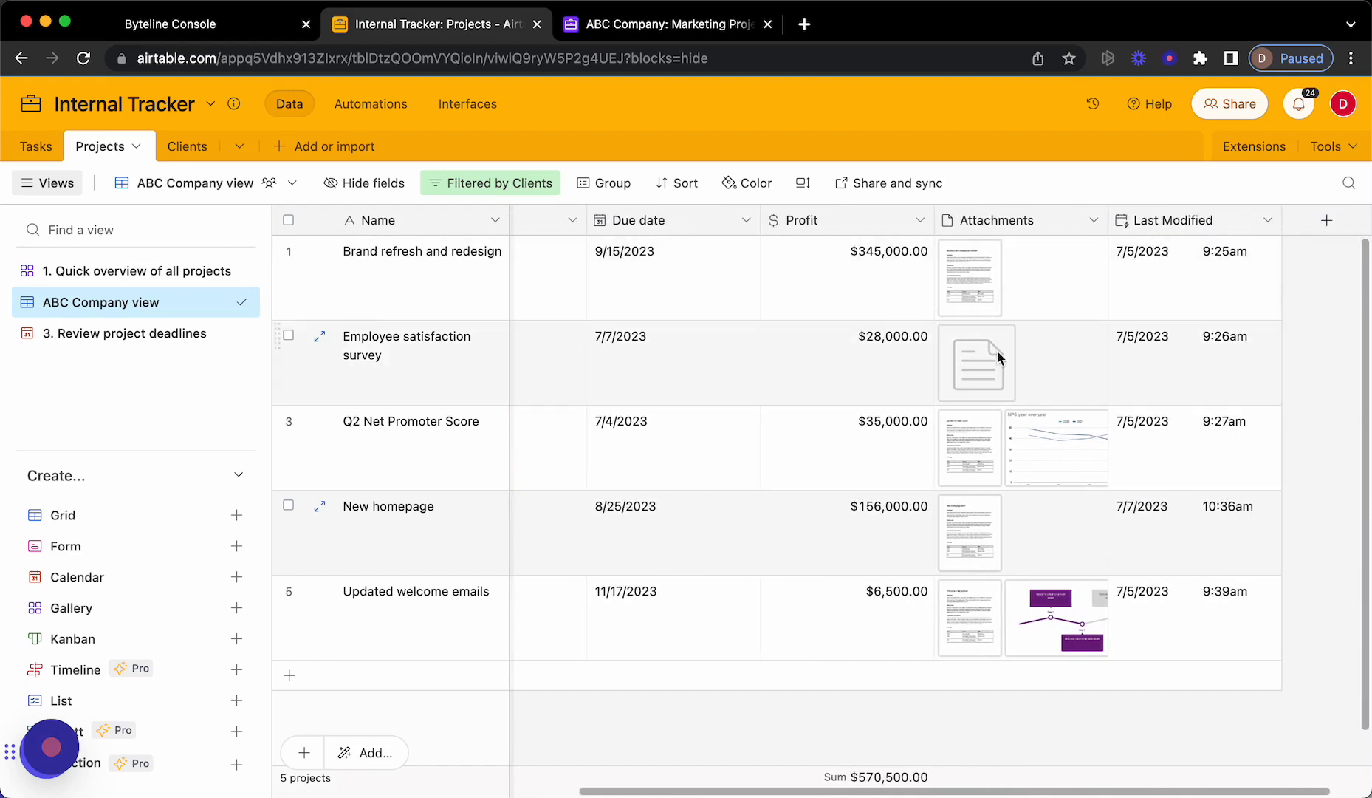
pyautogui.hscroll(-10, 997, 353)
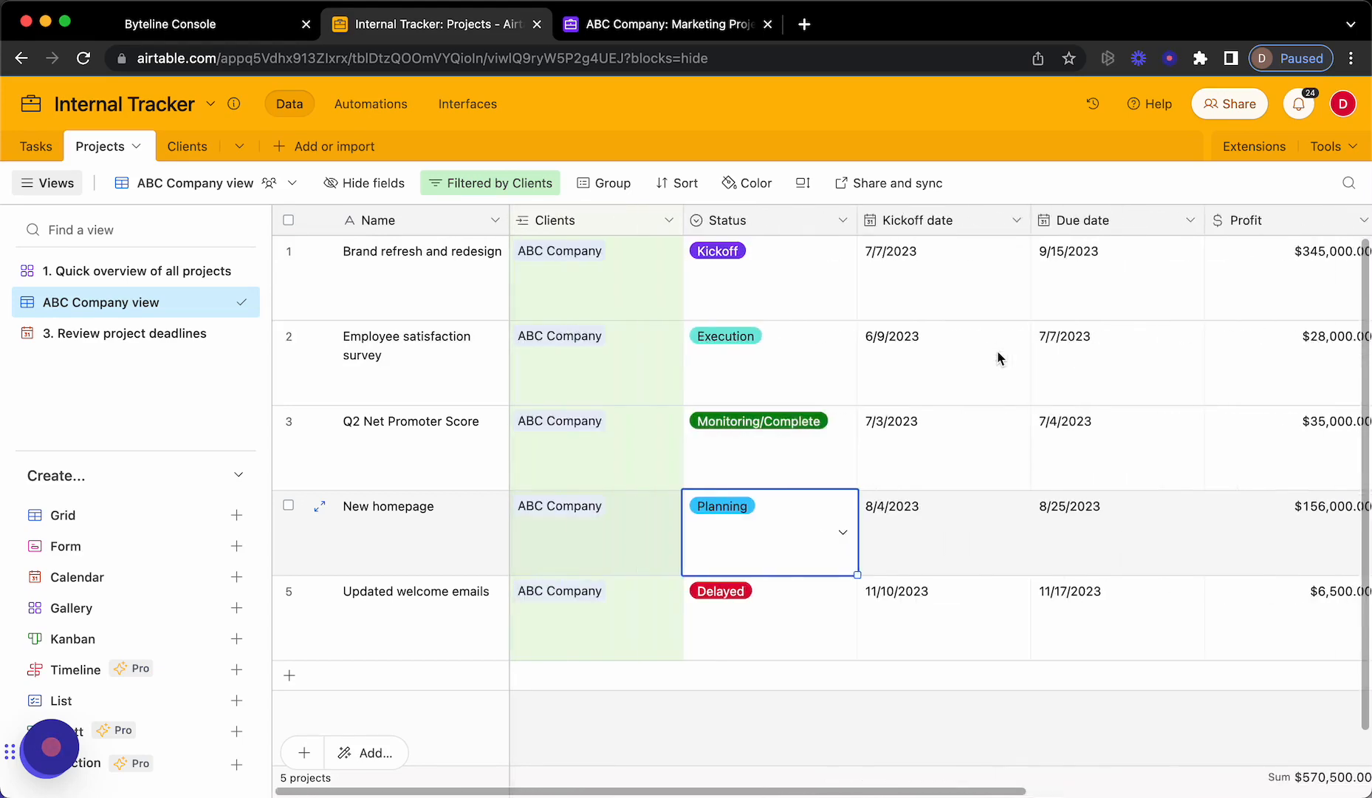
pyautogui.click(632, 34)
pyautogui.click(473, 32)
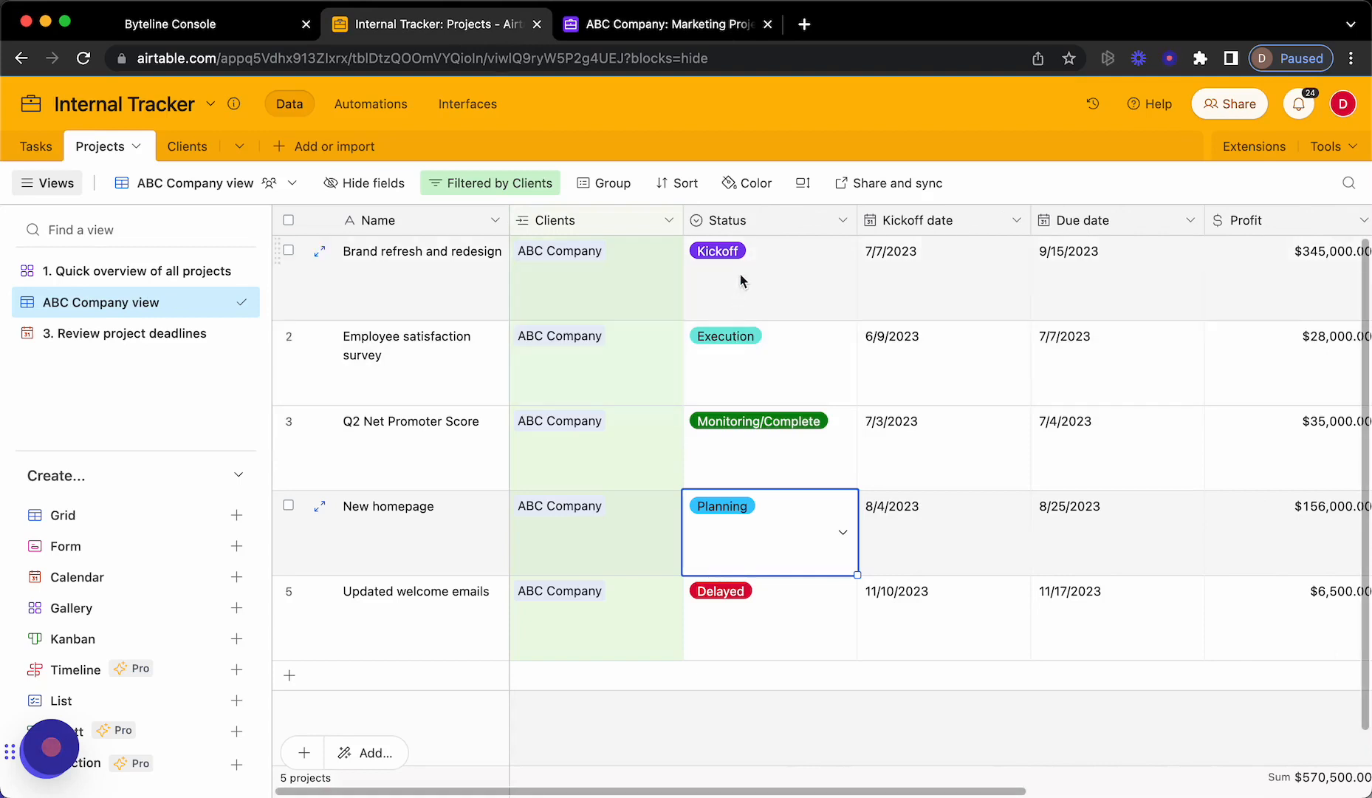
pyautogui.hscroll(3, 744, 373)
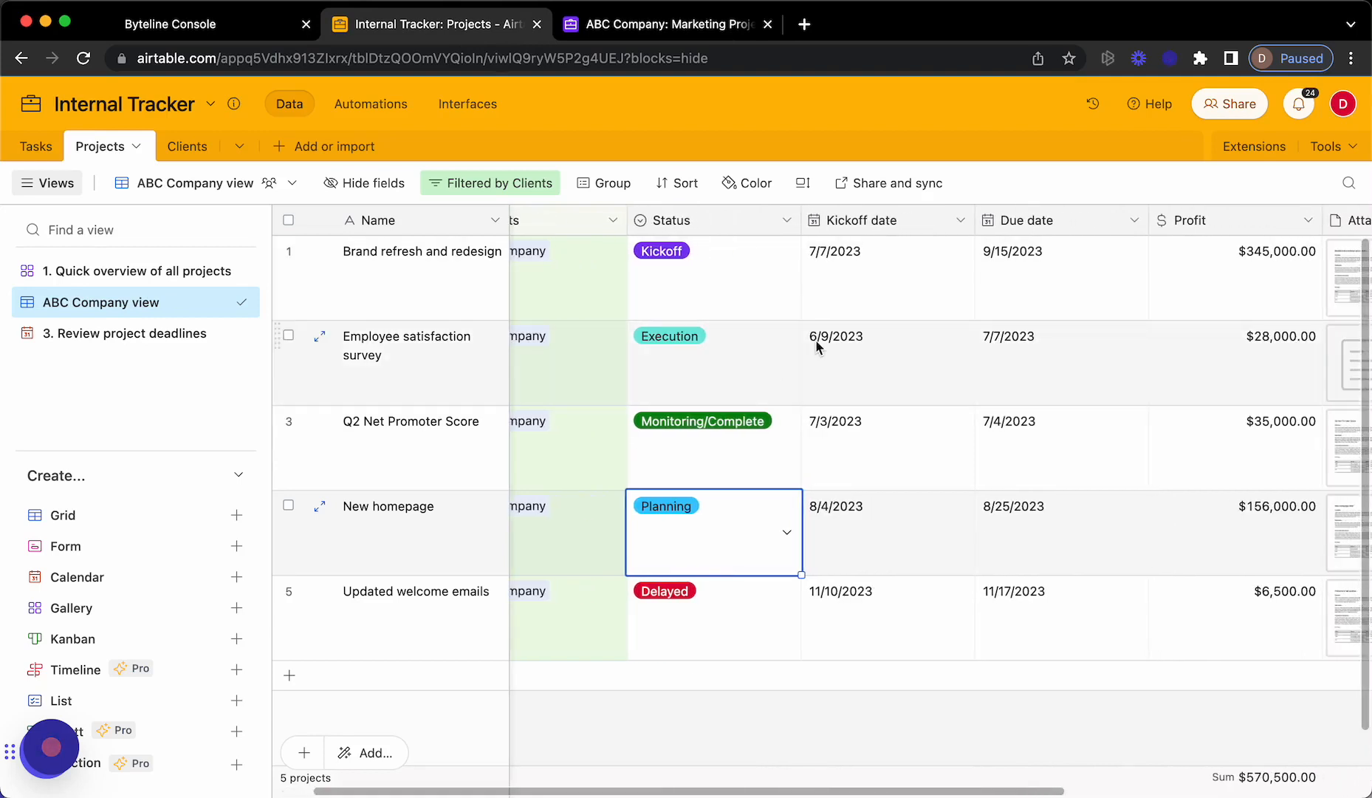
pyautogui.hscroll(5, 1042, 354)
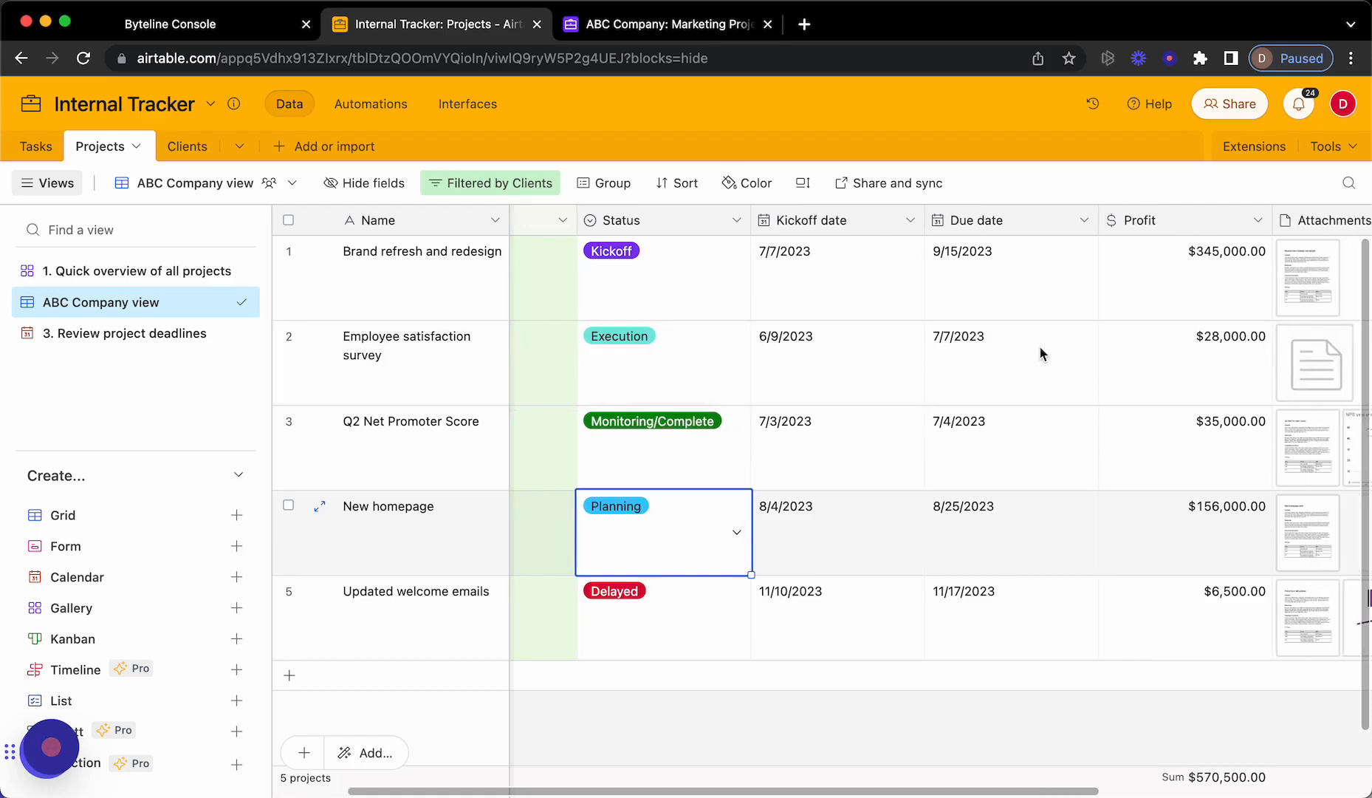
pyautogui.hscroll(2, 1041, 353)
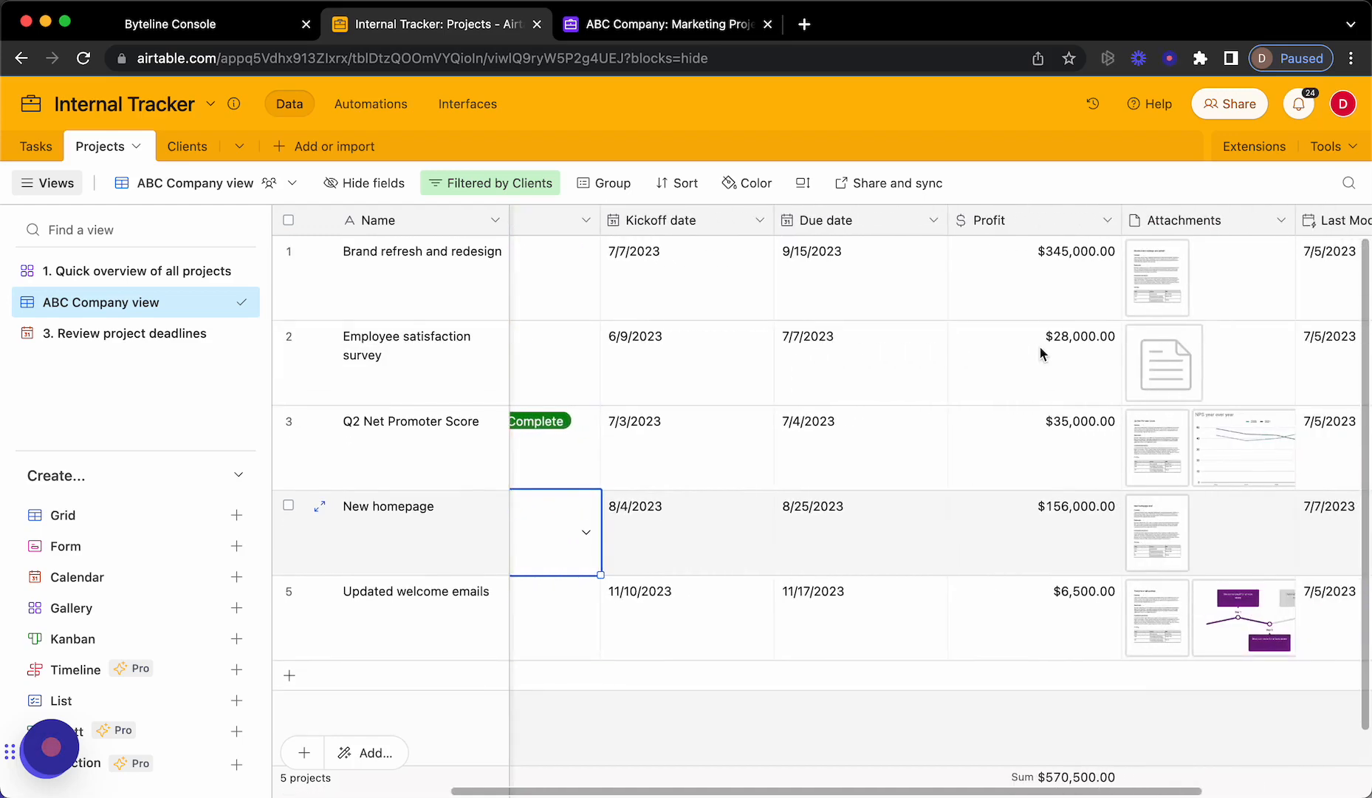
pyautogui.hscroll(-8, 1041, 353)
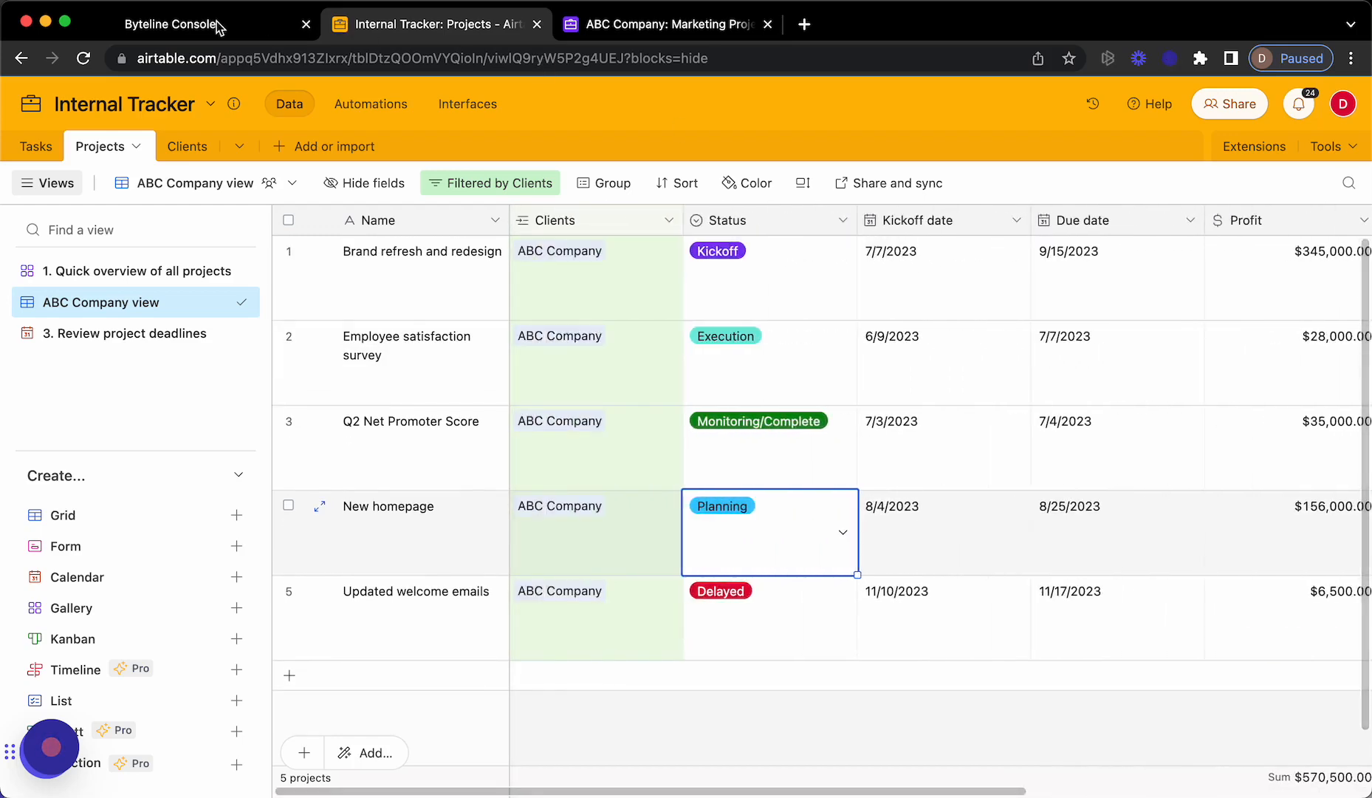
# Switch to the Byteline Console and set the new sync's first app to Airtable with the Internal Tracker base.
pyautogui.click(218, 24)
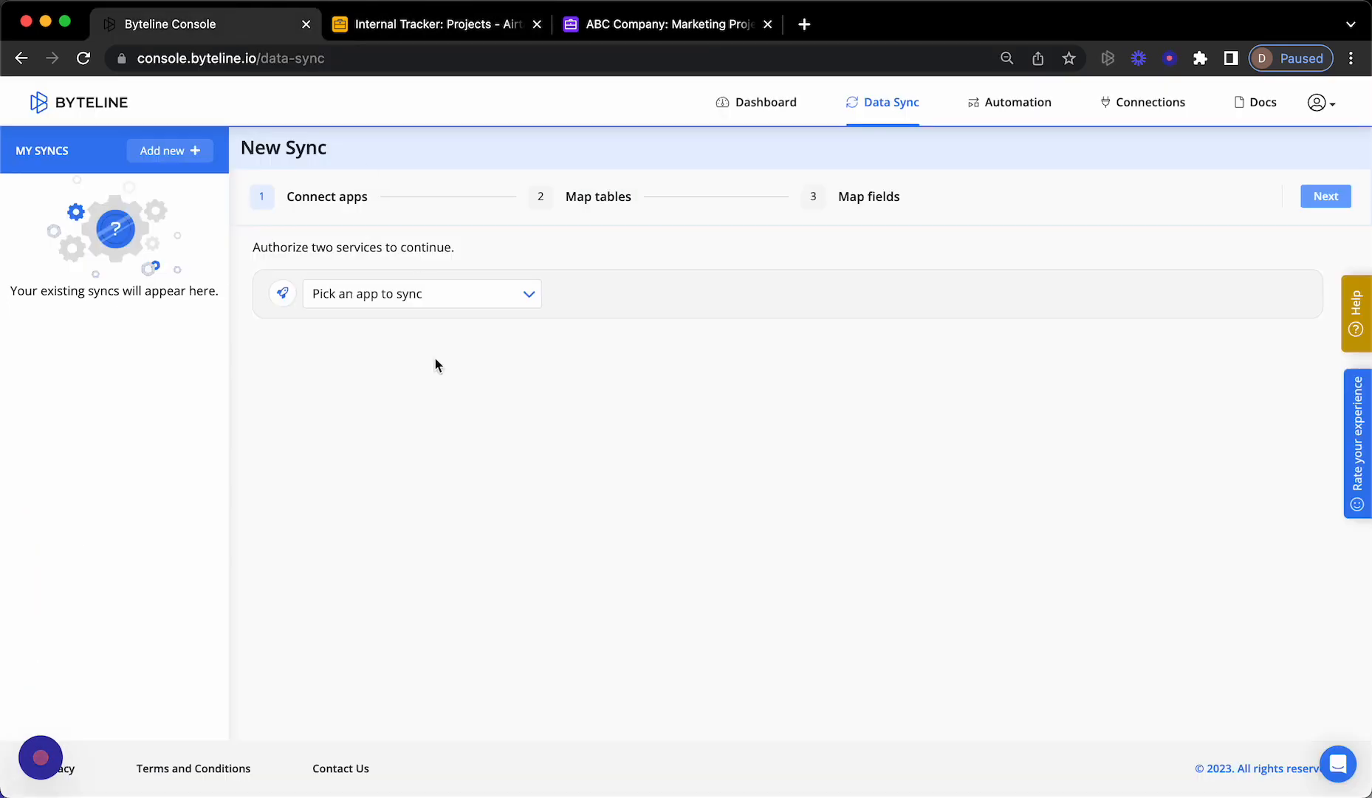
pyautogui.click(459, 295)
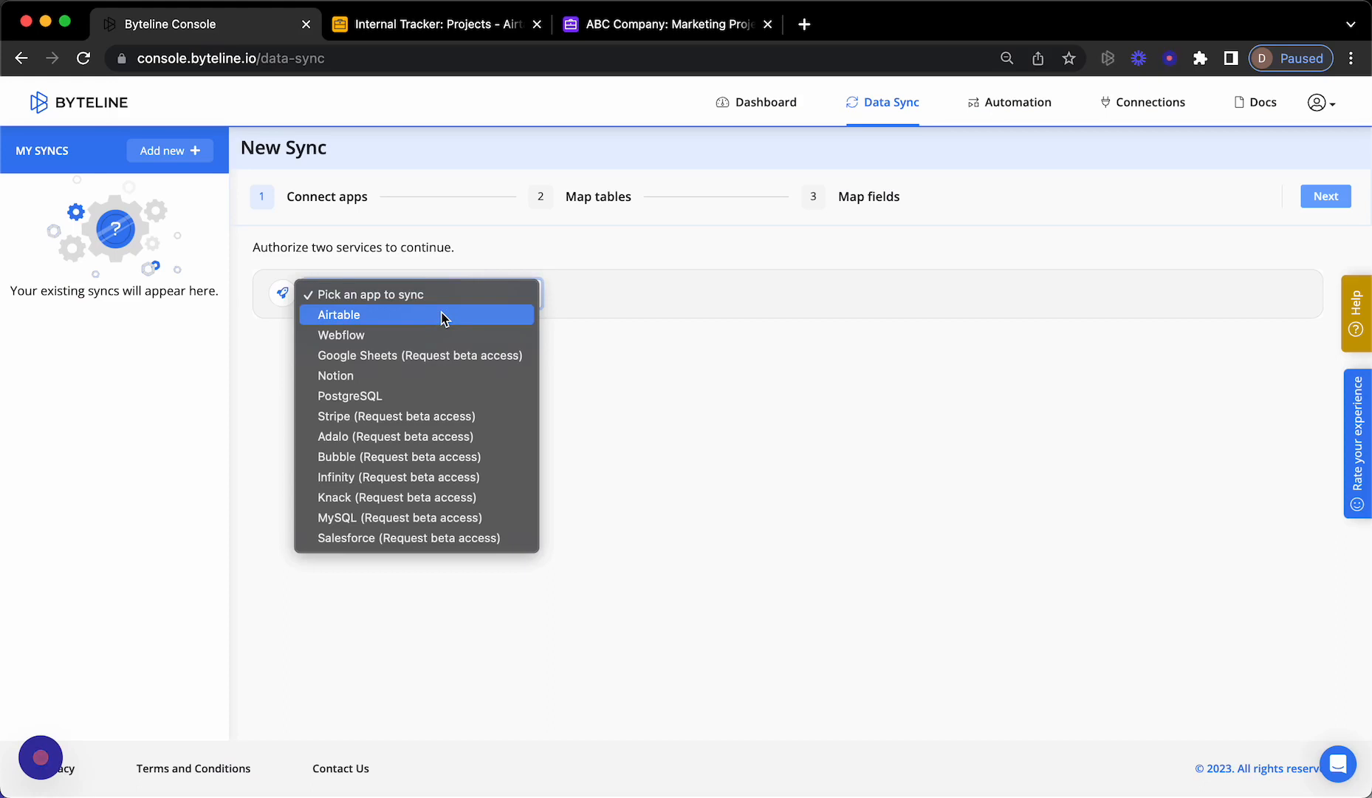
pyautogui.click(637, 404)
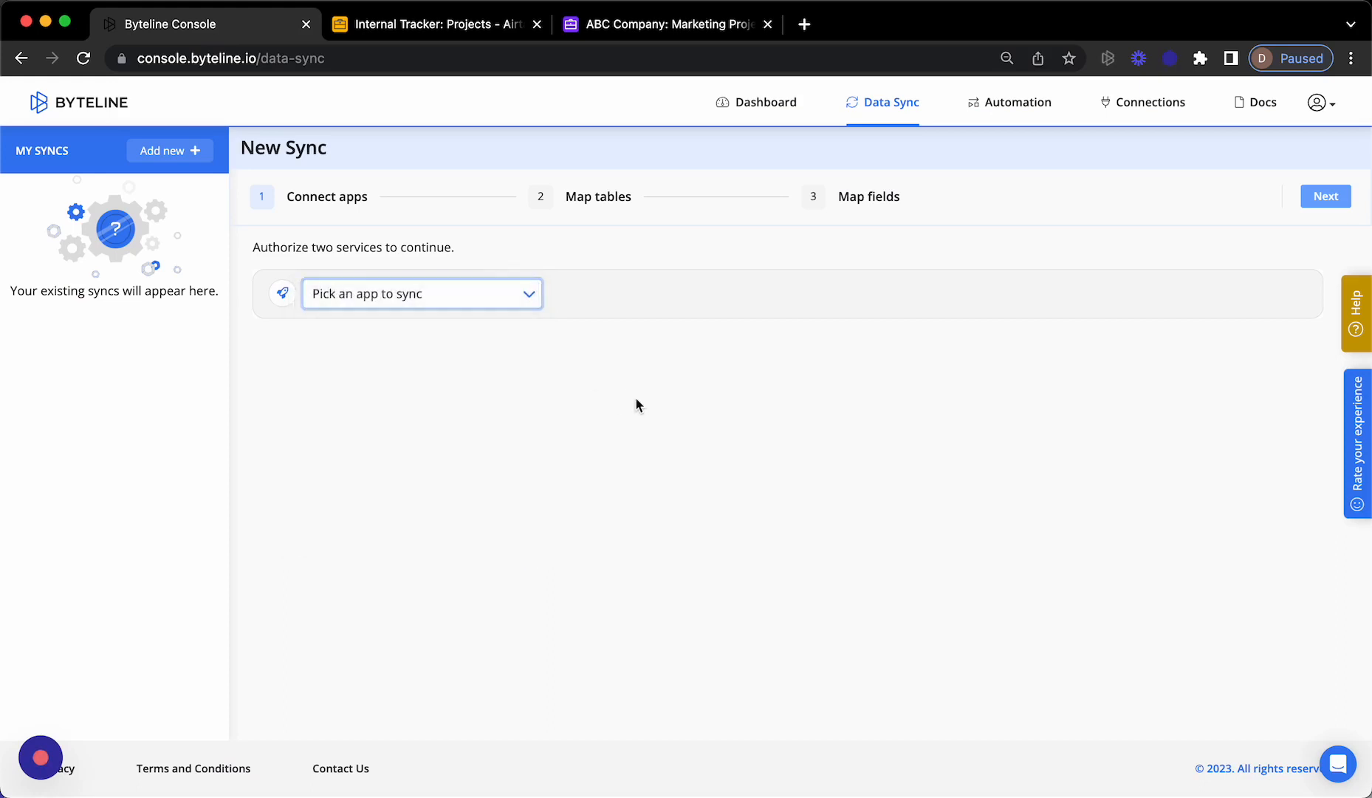
pyautogui.click(496, 309)
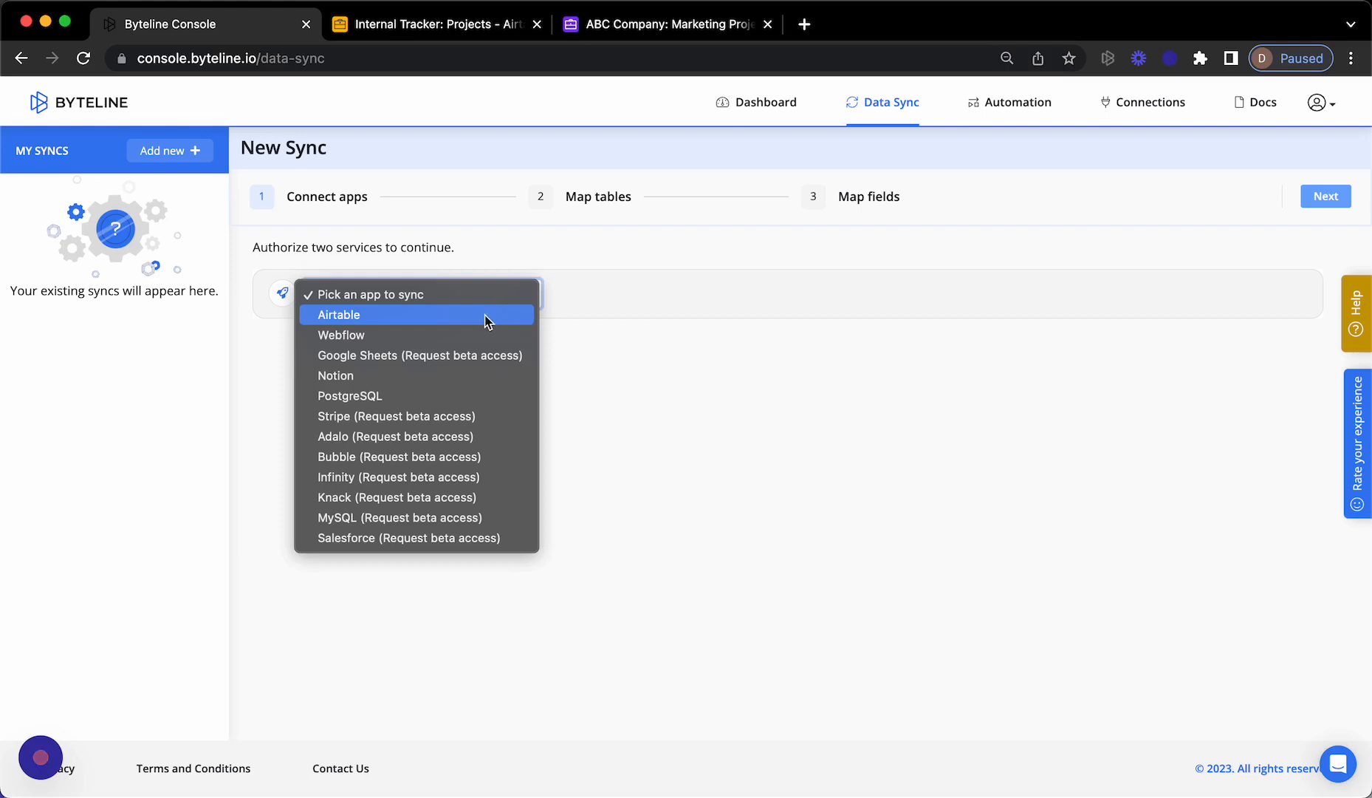
pyautogui.click(486, 316)
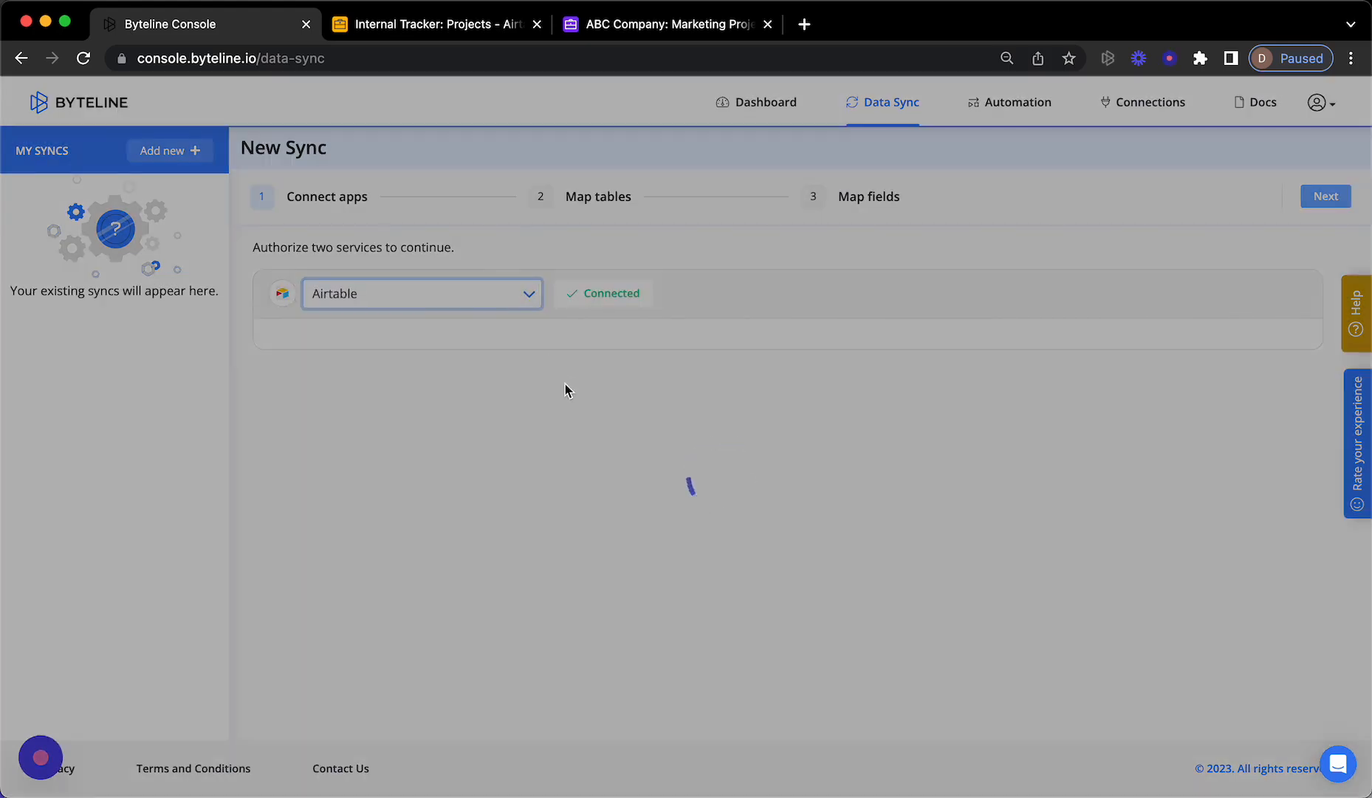
pyautogui.click(428, 24)
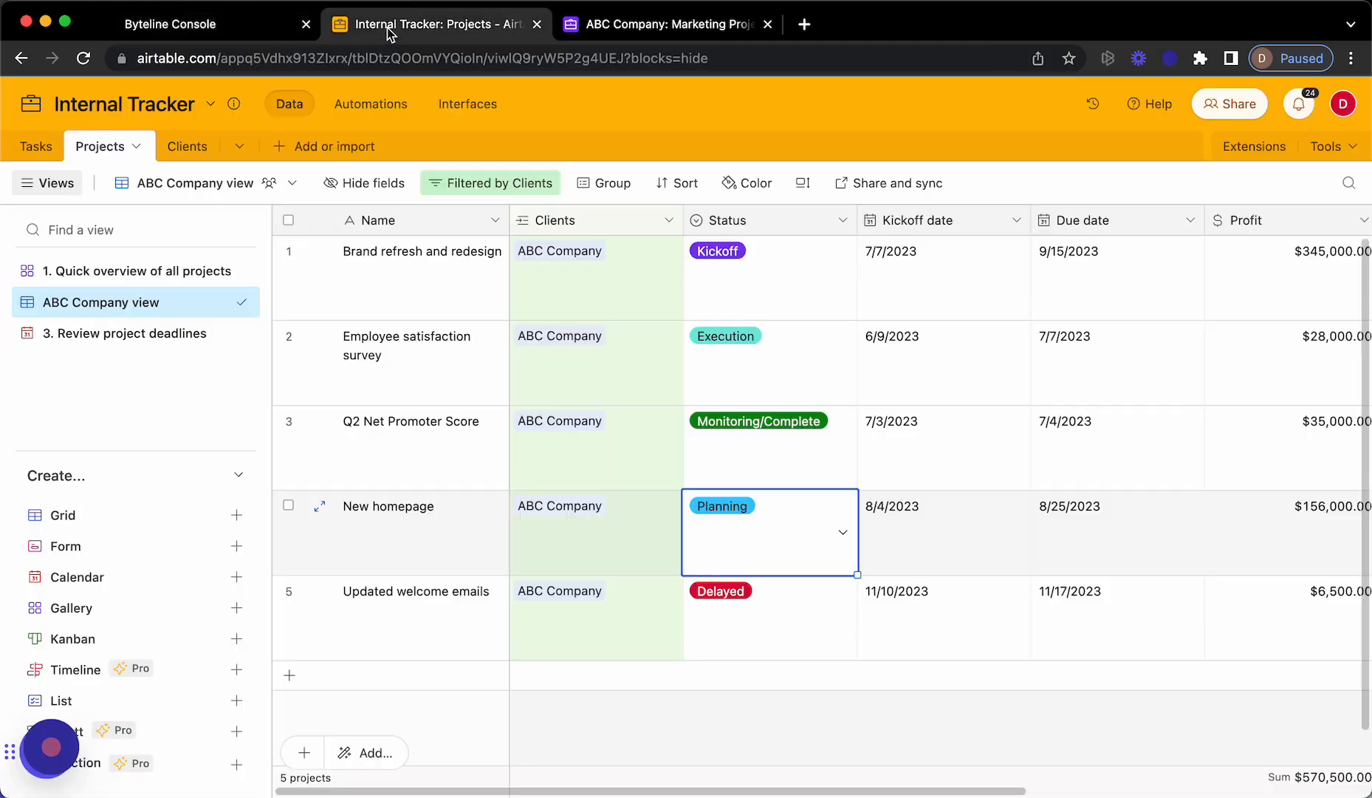
pyautogui.click(270, 30)
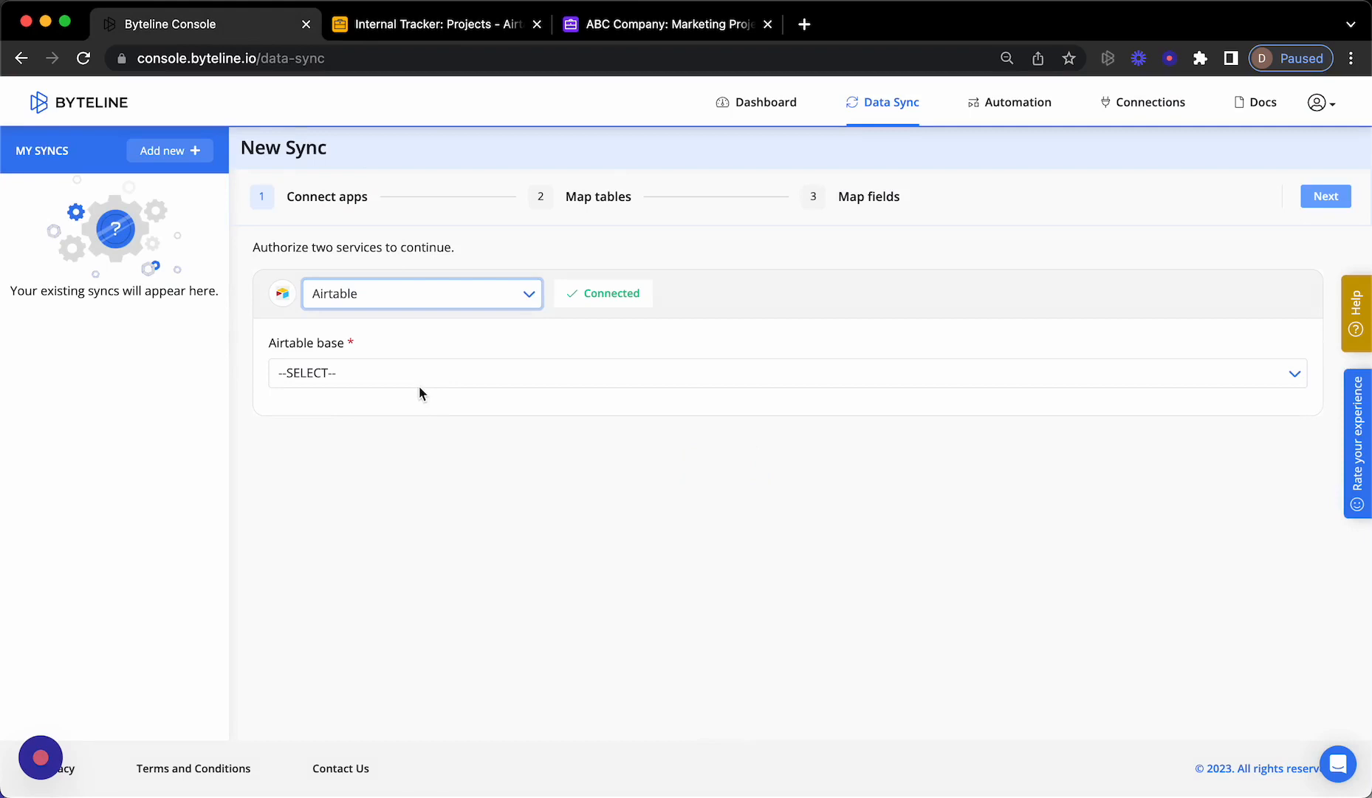
pyautogui.click(420, 386)
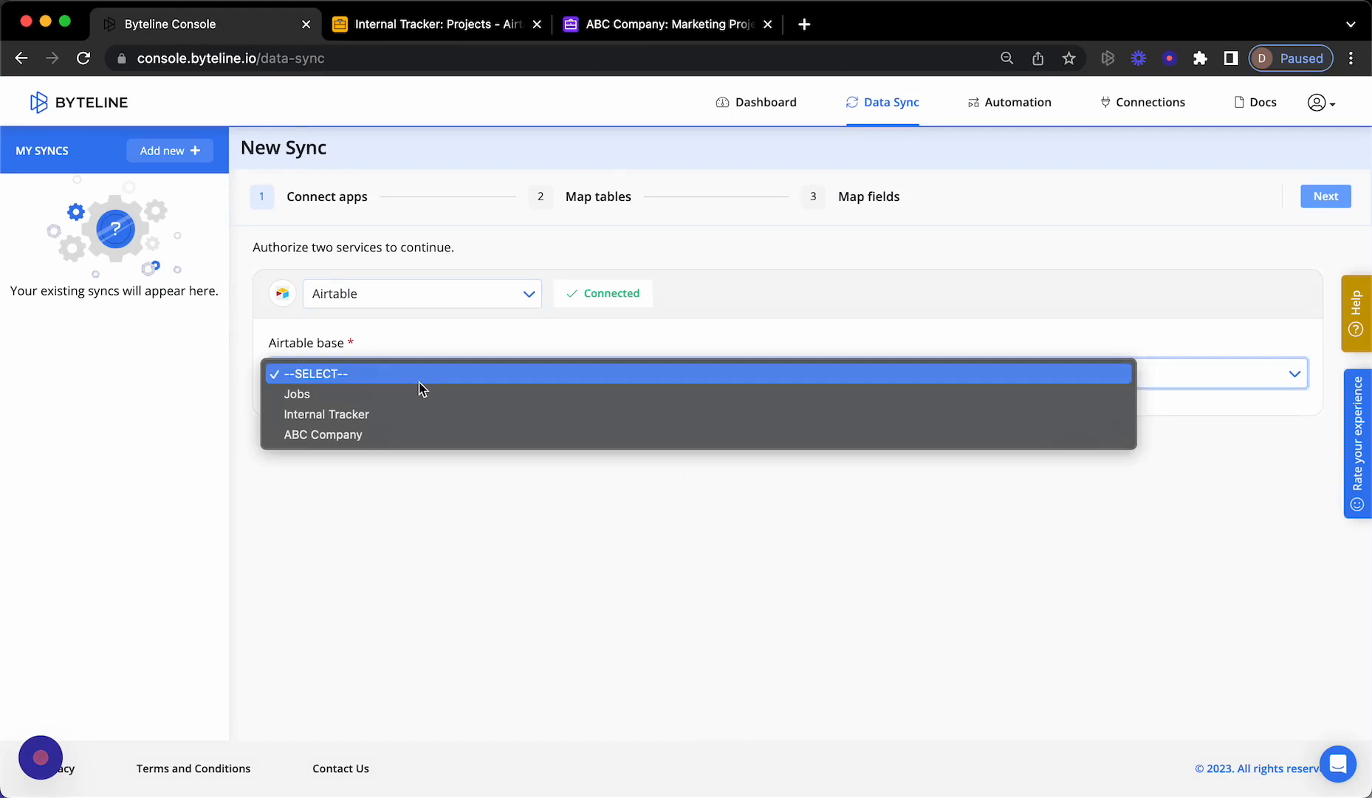
pyautogui.click(430, 420)
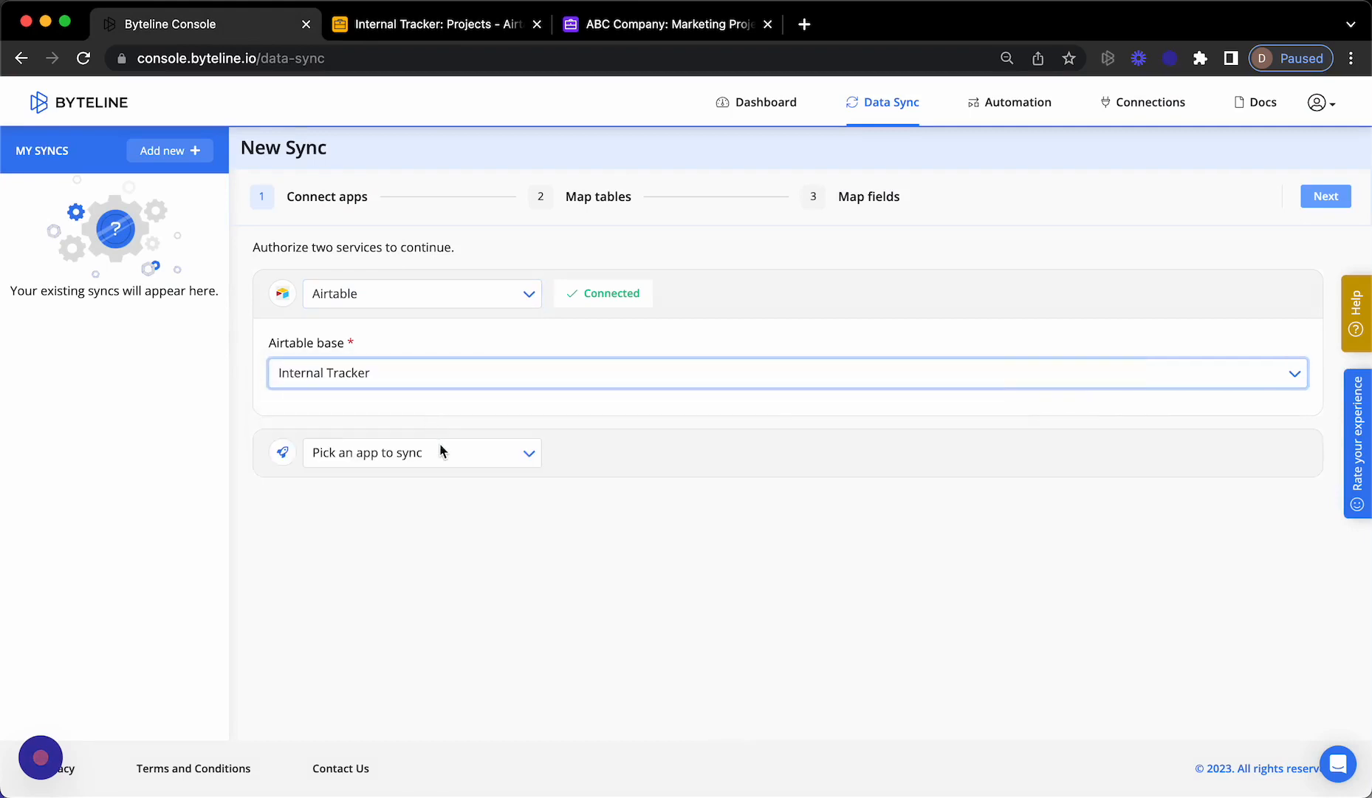
# Set the second app to Airtable with the ABC Company base and accept the two-way Projects to Marketing Projects table mapping.
pyautogui.click(439, 451)
pyautogui.click(444, 473)
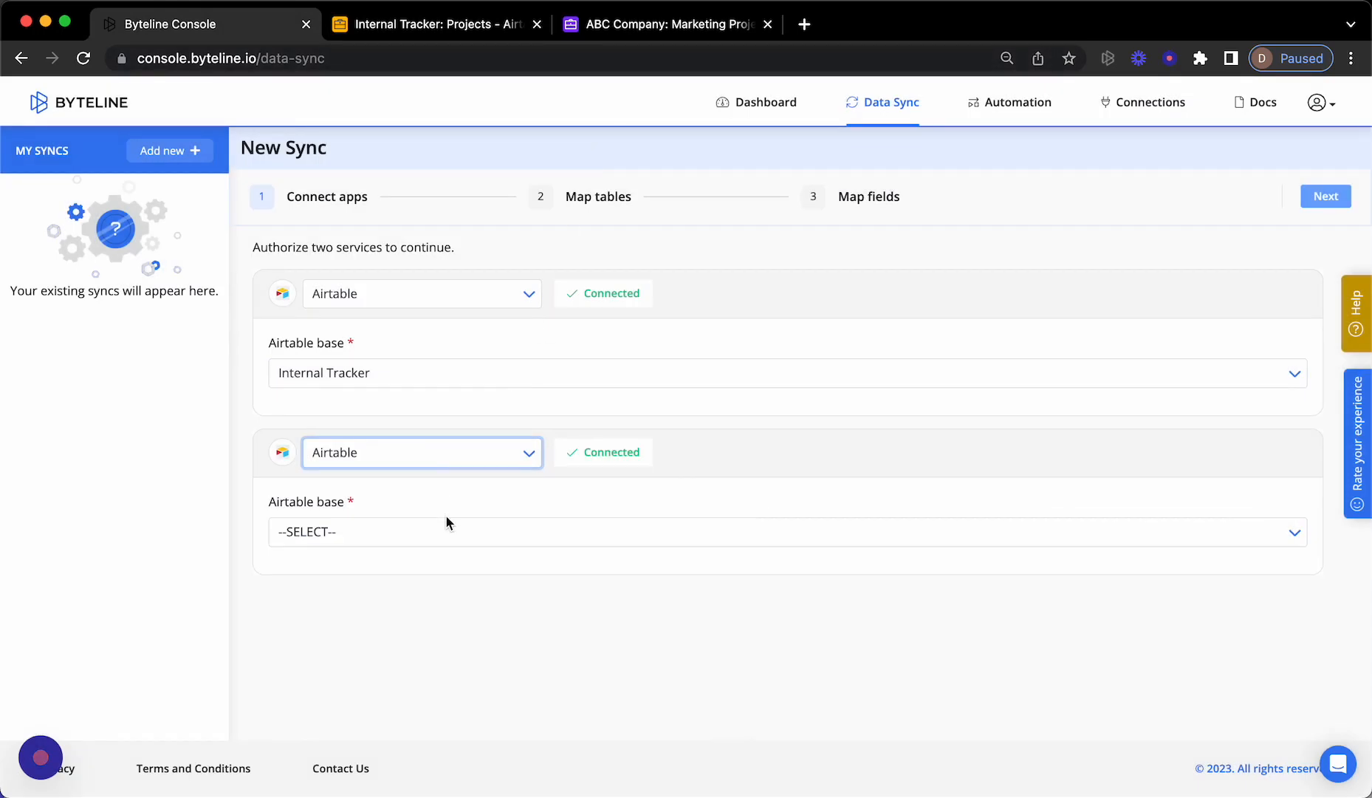
pyautogui.click(447, 525)
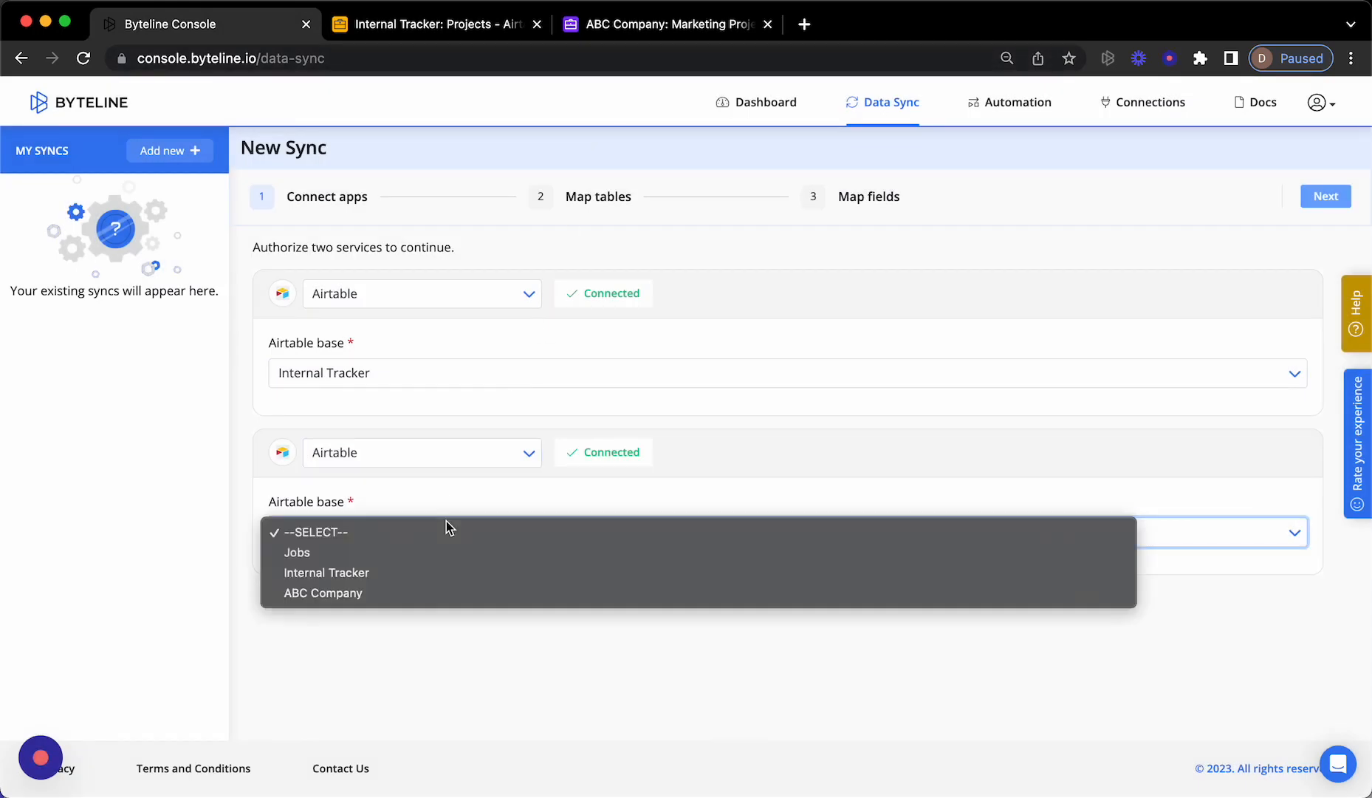
pyautogui.click(437, 599)
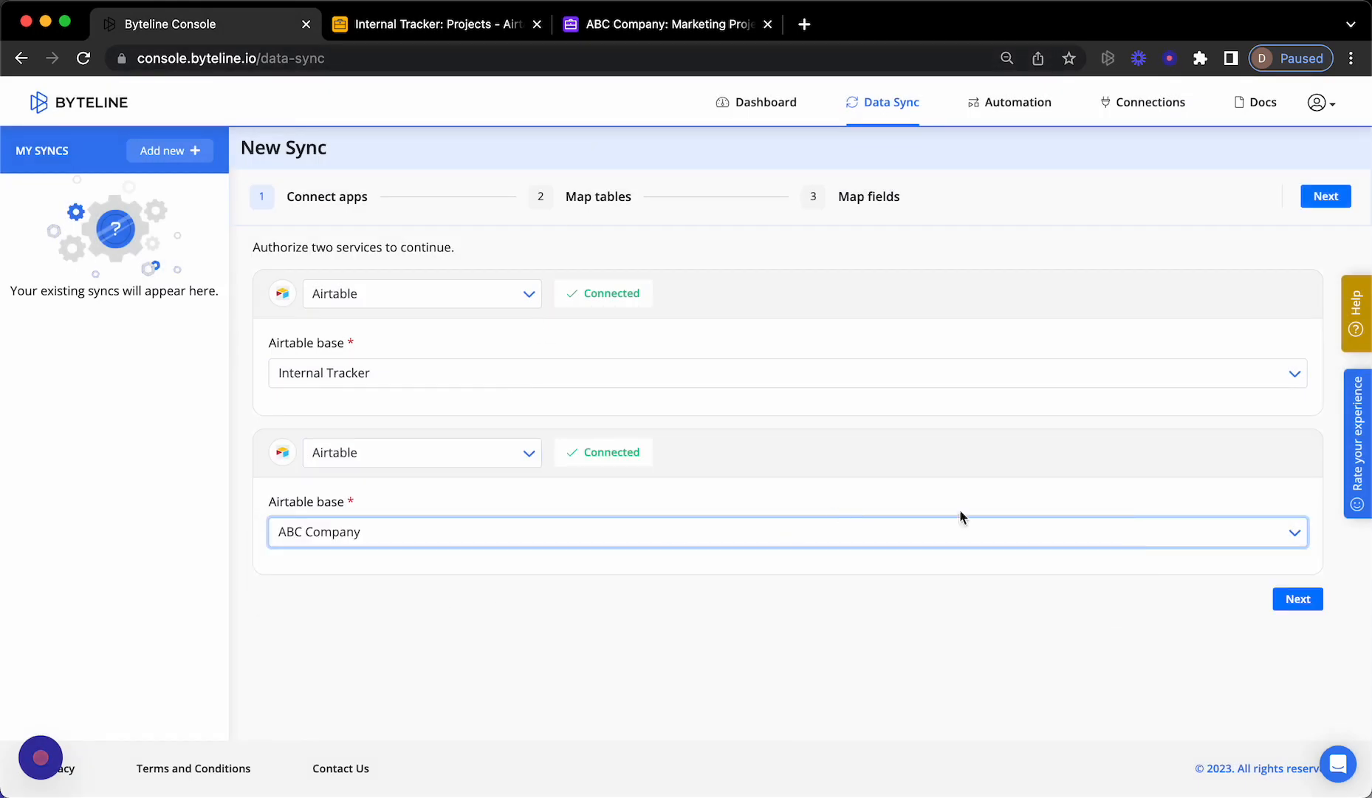
pyautogui.click(1294, 600)
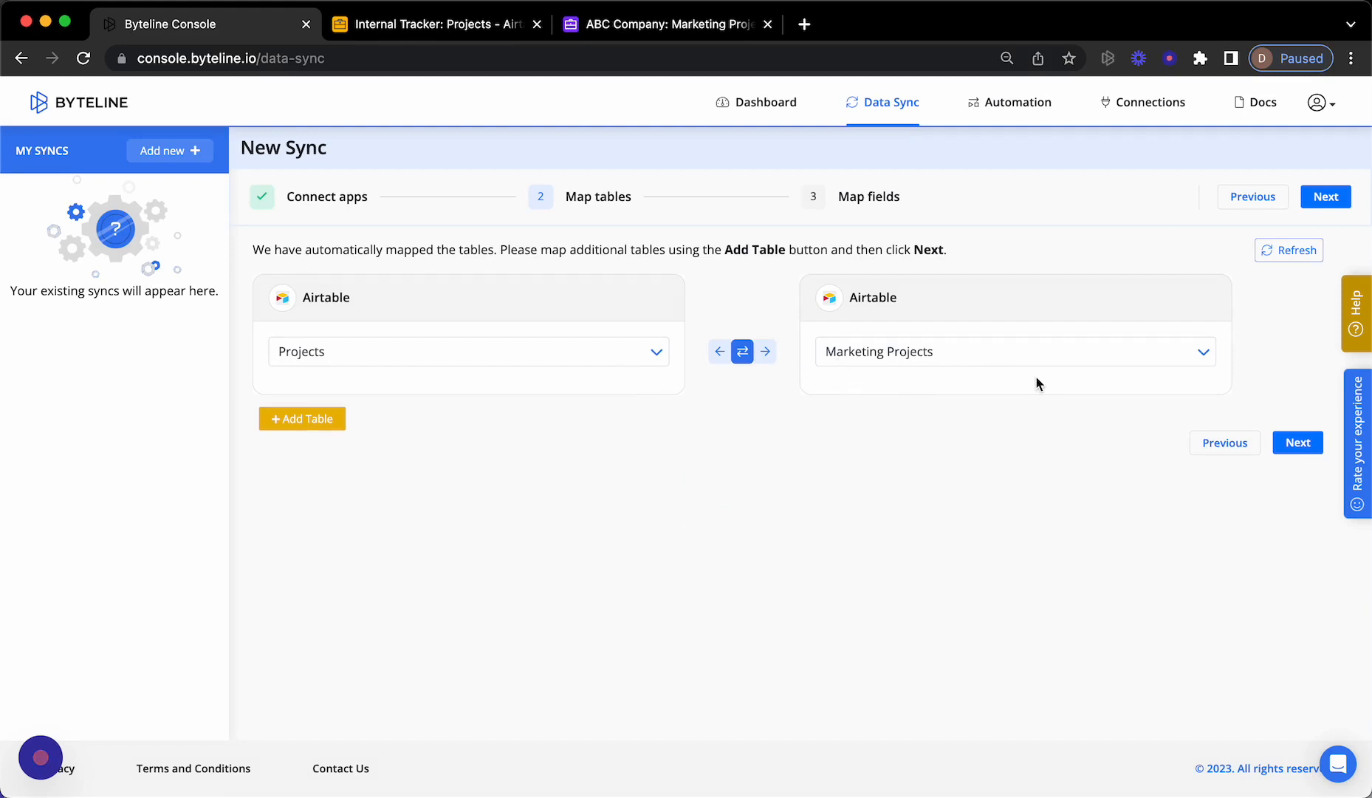
pyautogui.click(1300, 452)
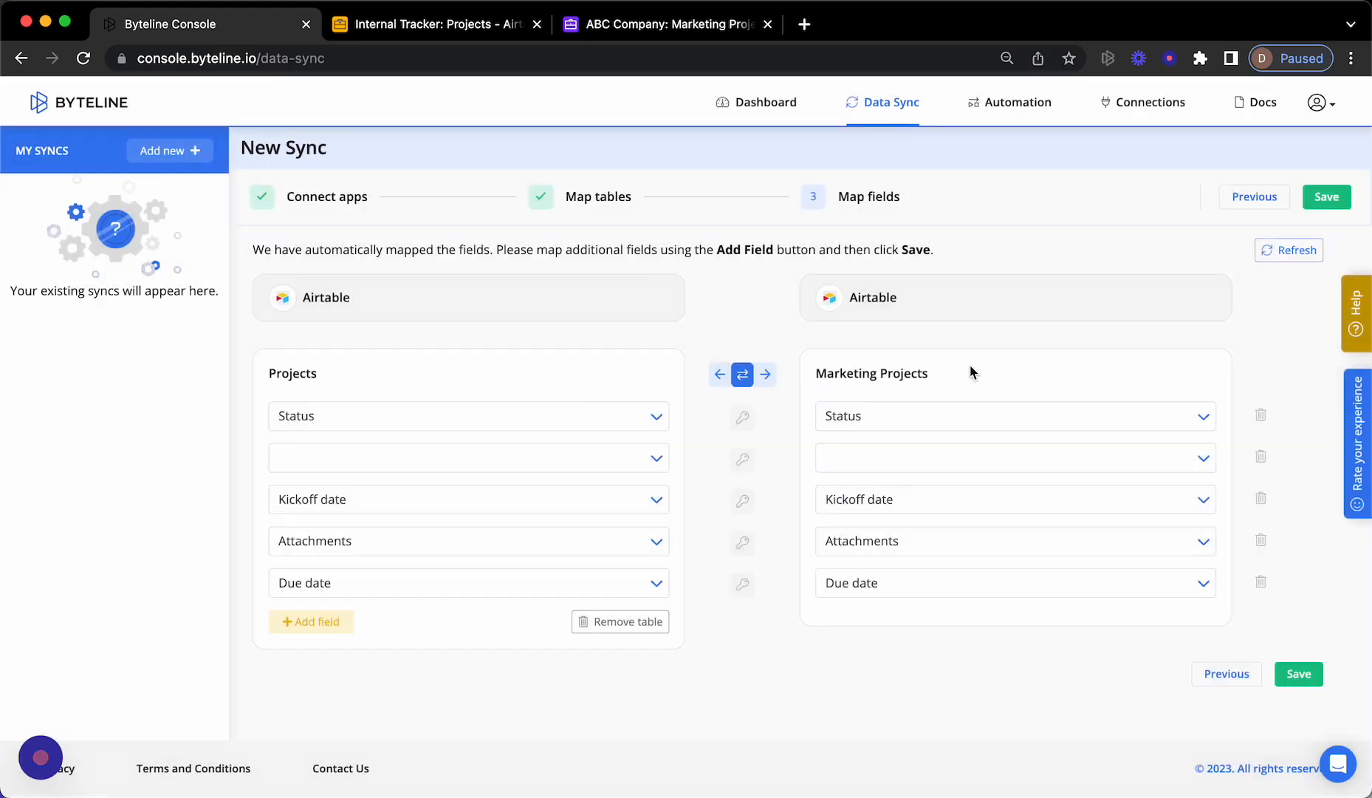
# Map Name to Name in the first field row and Status to Status in the empty second row.
pyautogui.click(644, 416)
pyautogui.click(616, 375)
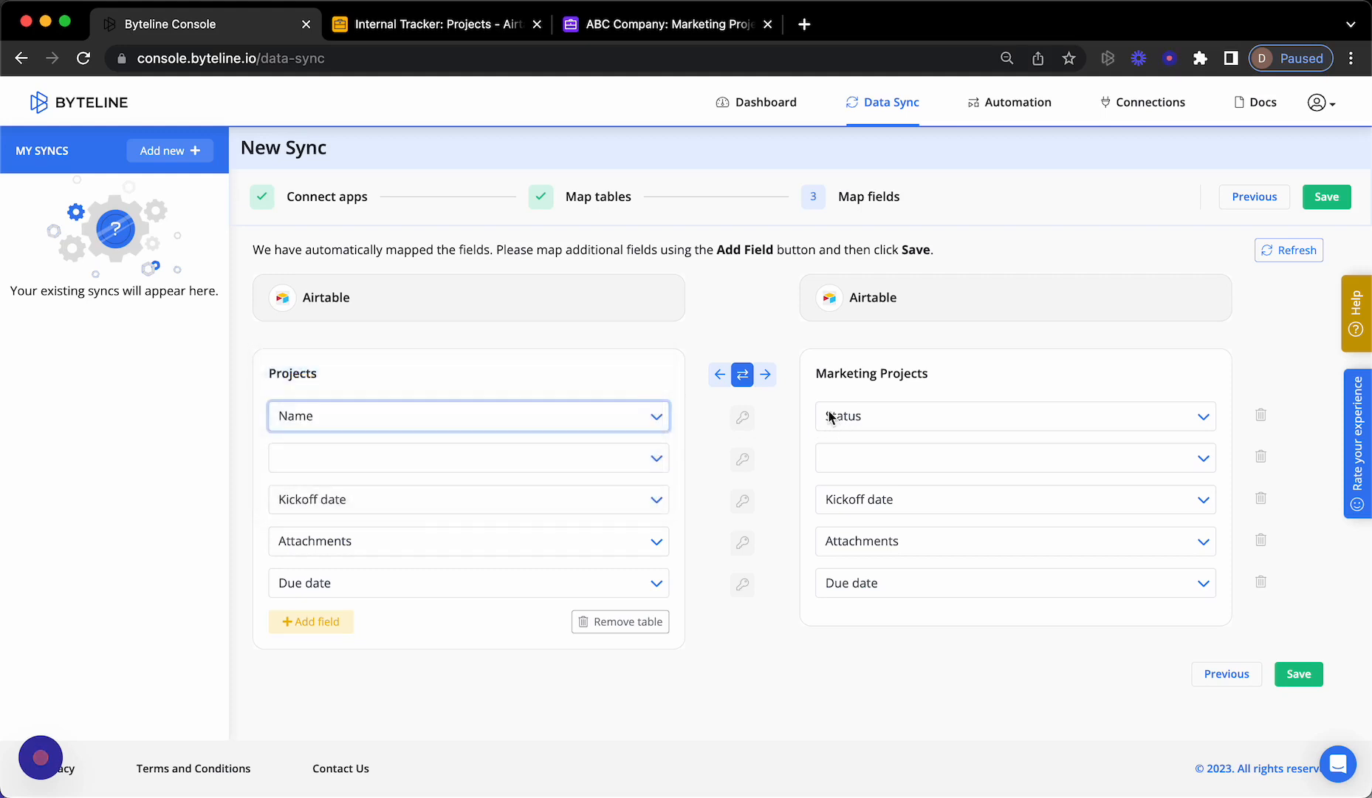
pyautogui.click(830, 417)
pyautogui.click(830, 396)
pyautogui.click(645, 458)
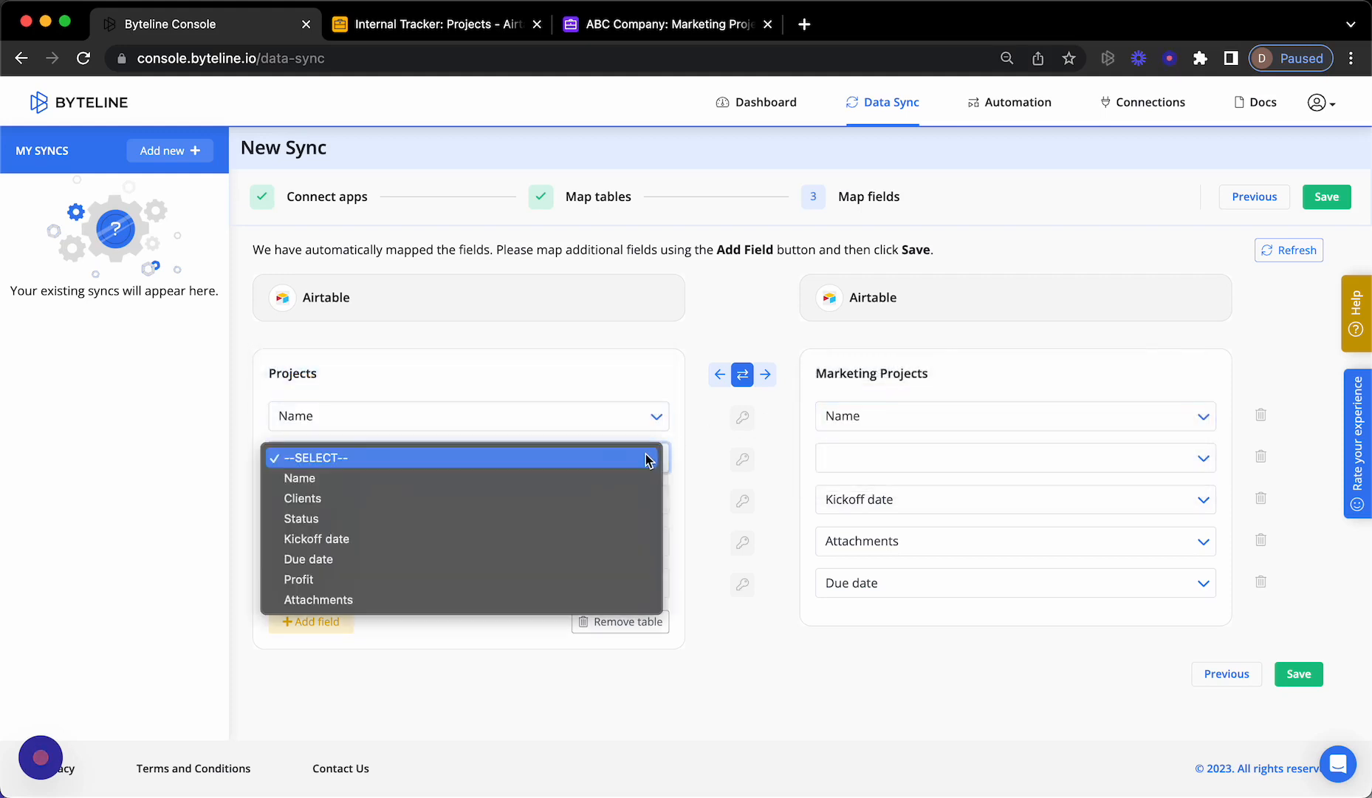
pyautogui.click(634, 519)
pyautogui.click(848, 459)
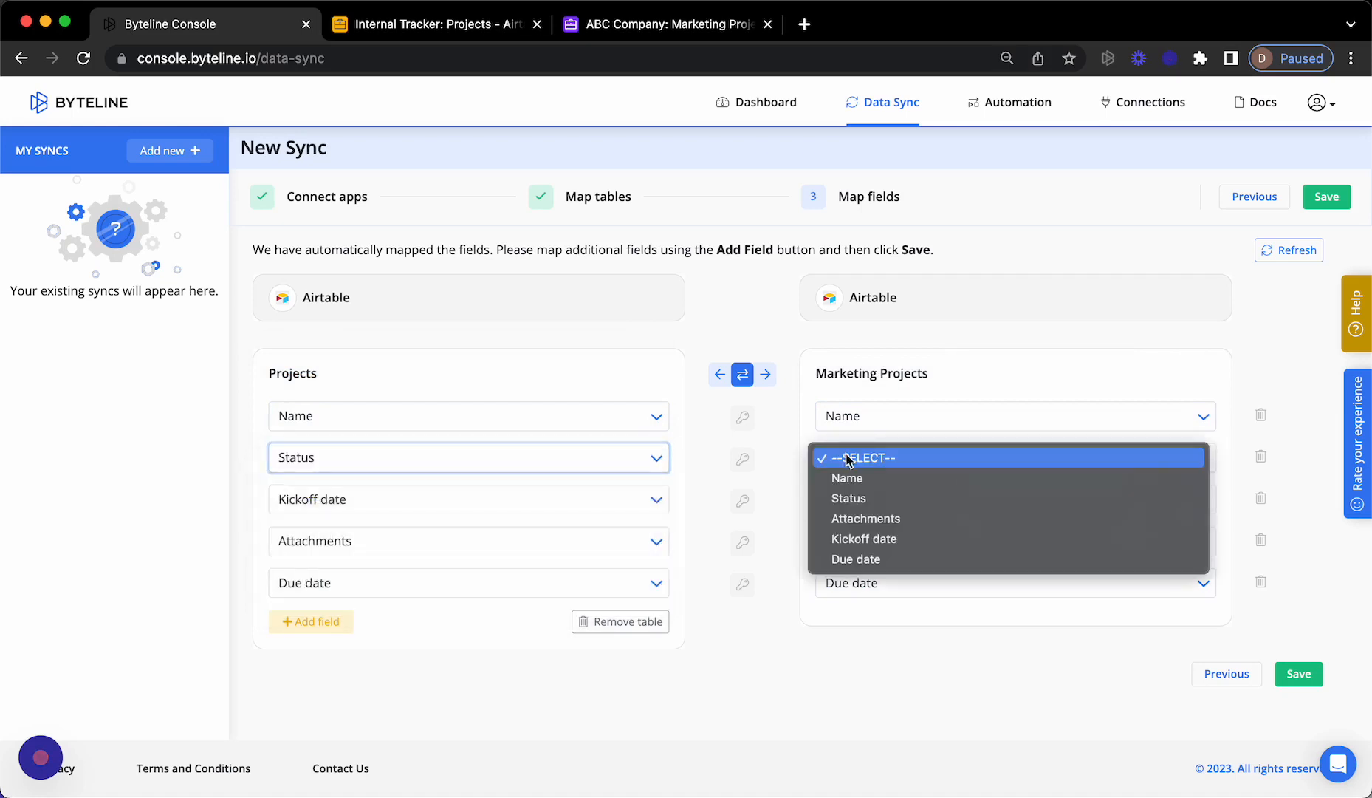
pyautogui.click(849, 498)
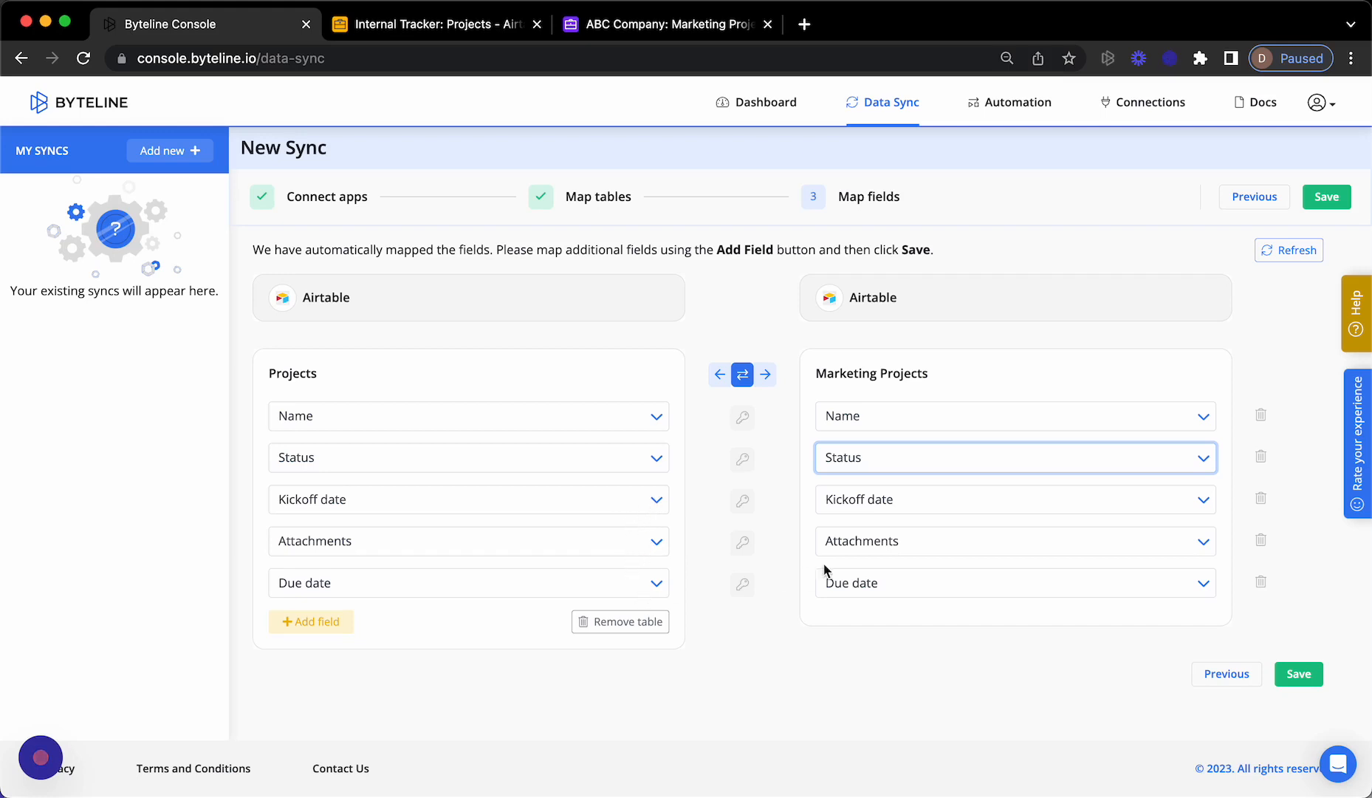
# Remove the Attachments field mapping and make Name the unique field for matching records.
pyautogui.click(1260, 548)
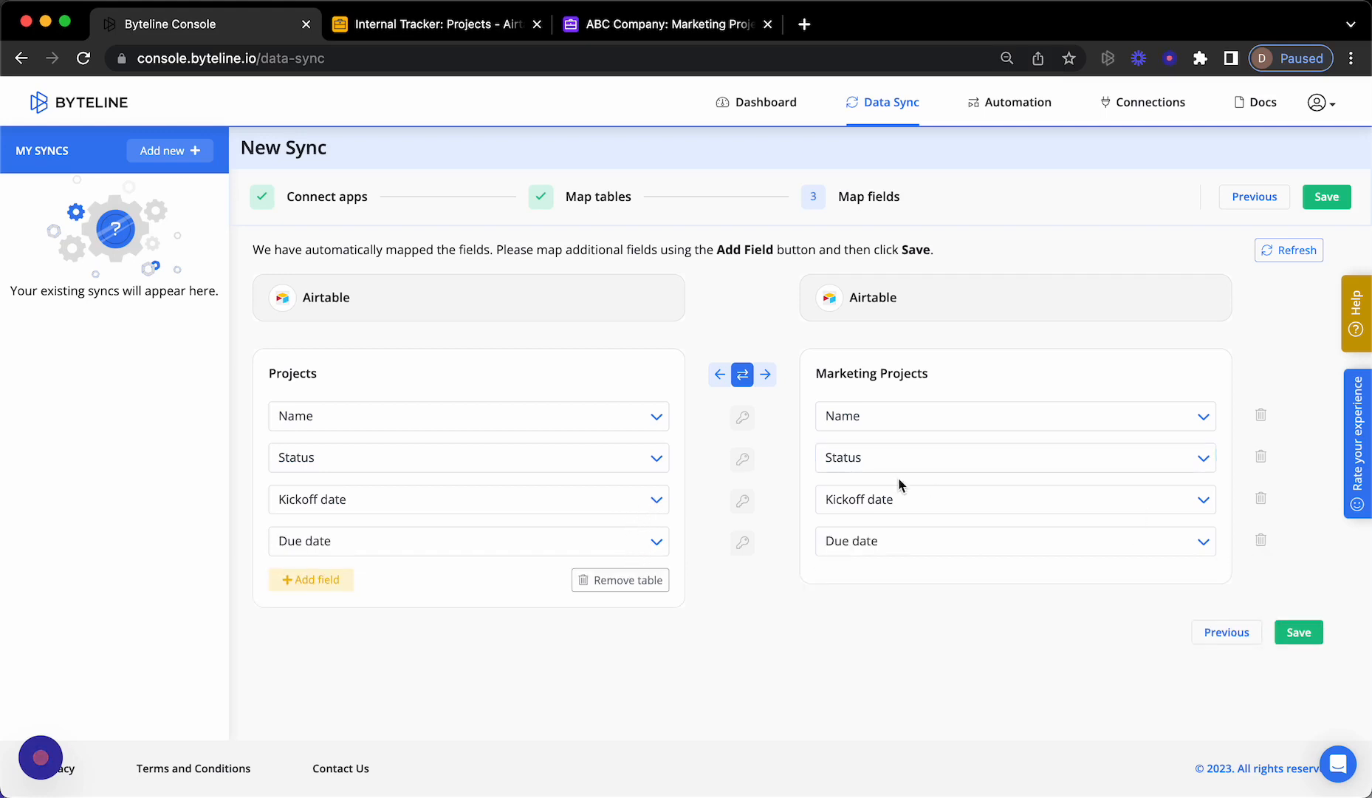
pyautogui.click(739, 426)
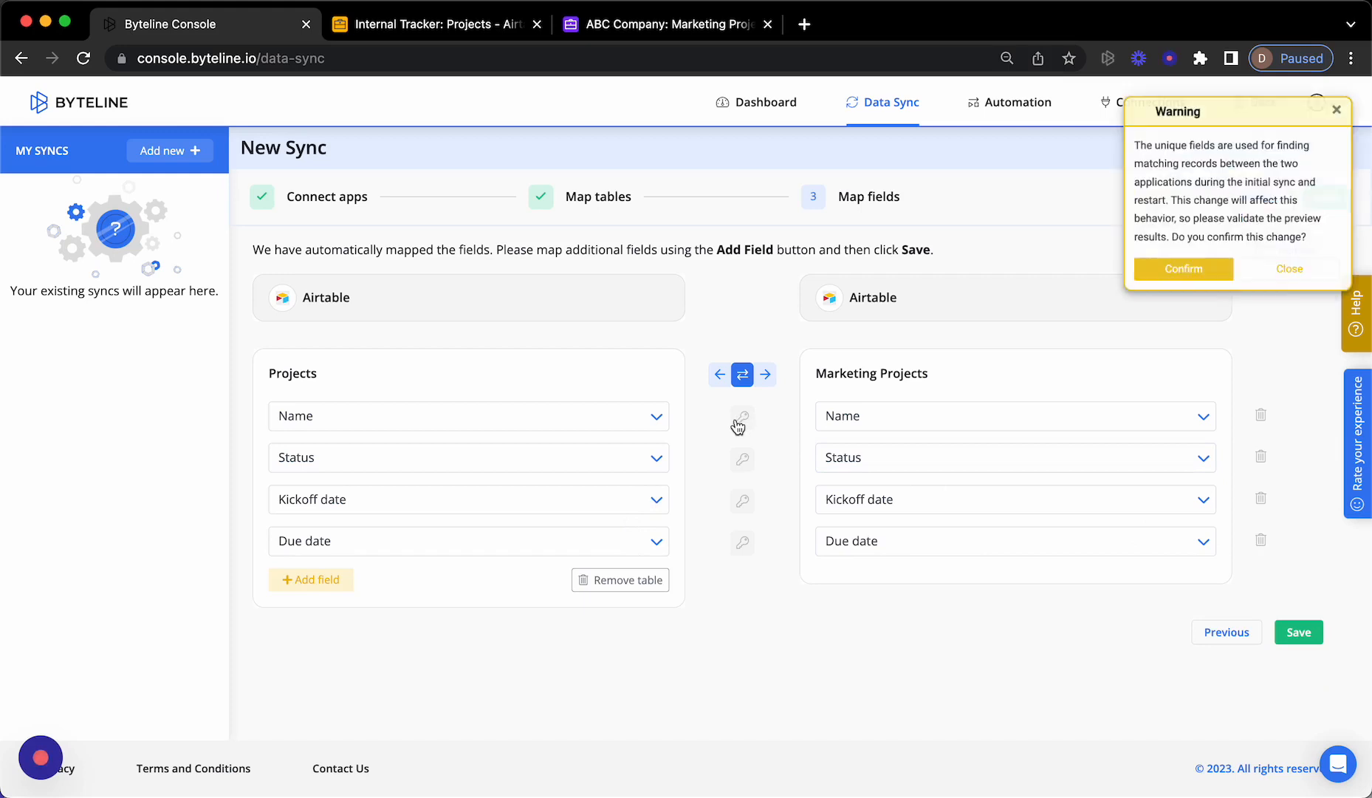
pyautogui.click(1163, 269)
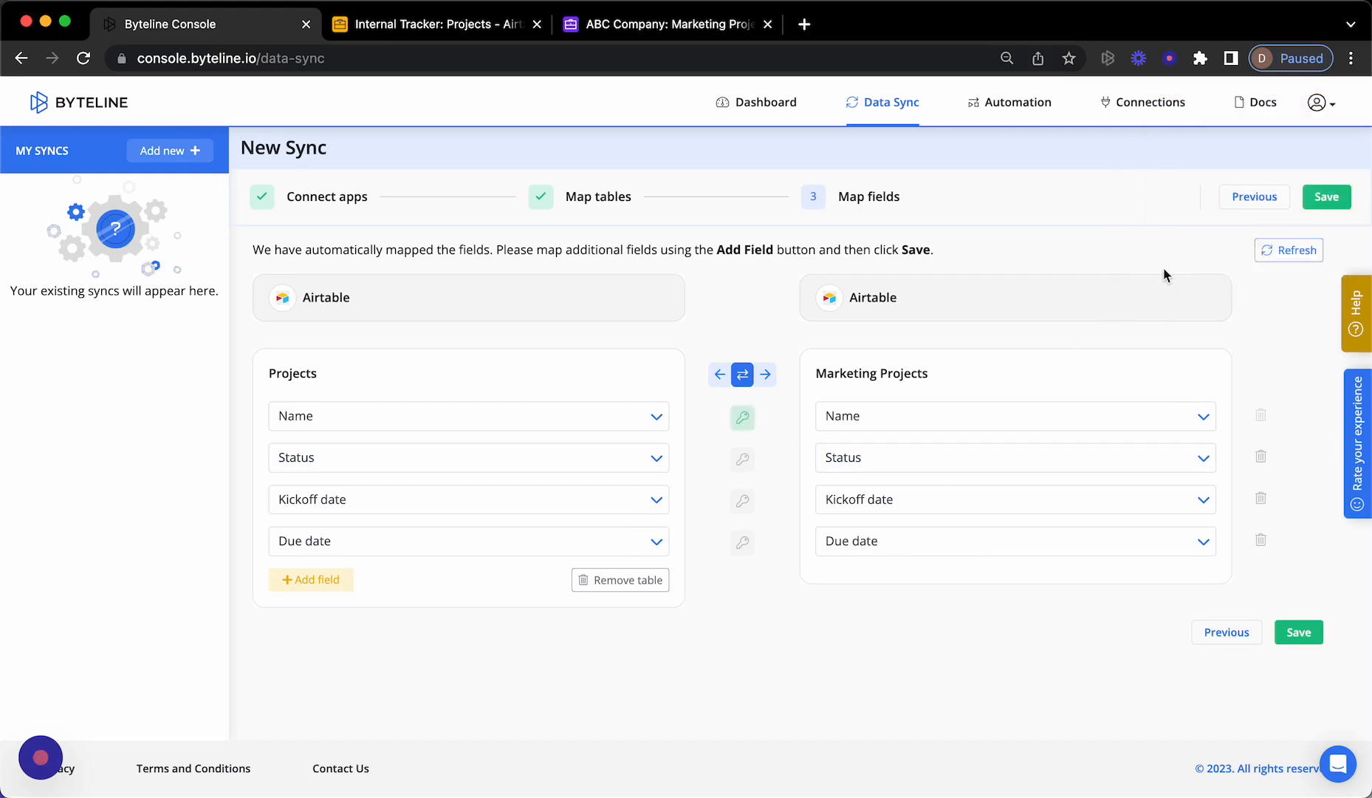
# Save the field mapping and start the sync between Internal Tracker and ABC Company.
pyautogui.click(1294, 633)
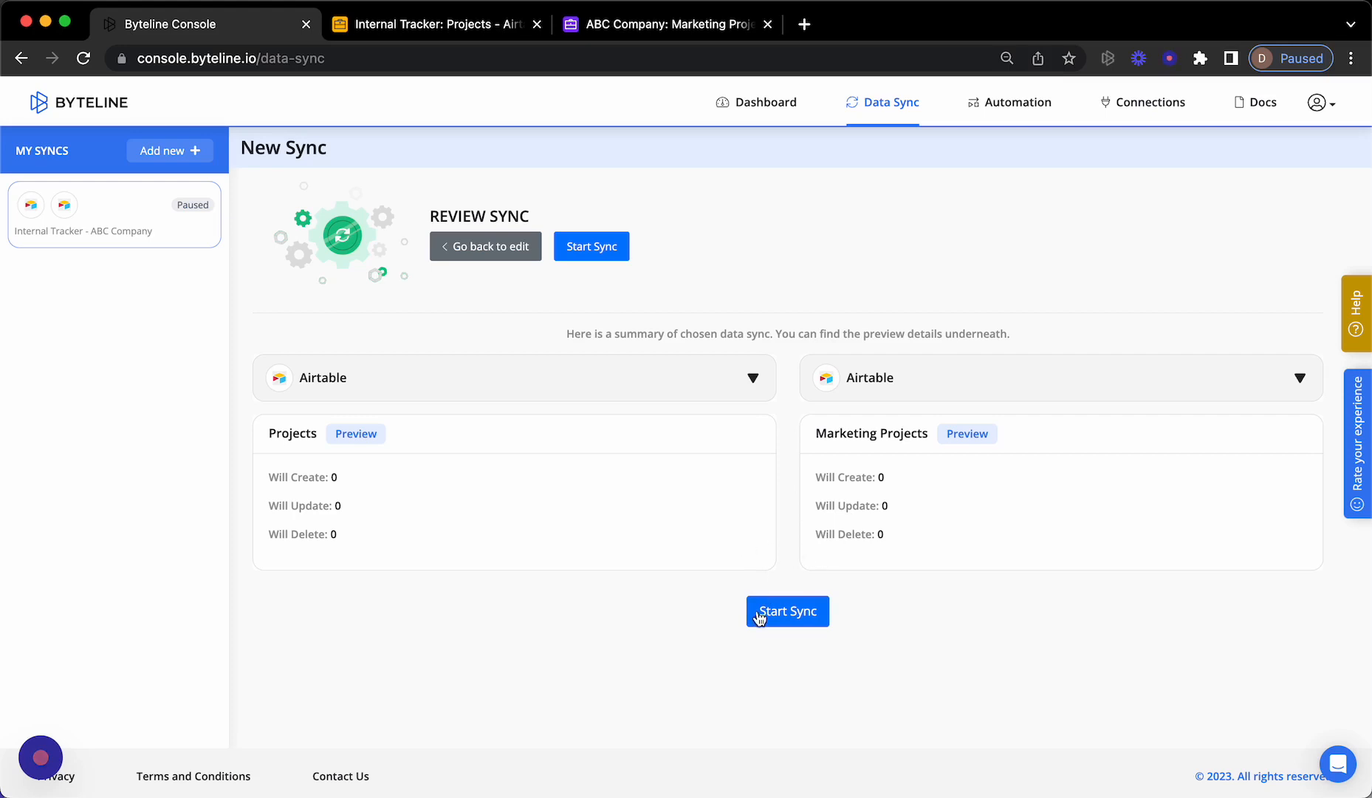
pyautogui.click(783, 621)
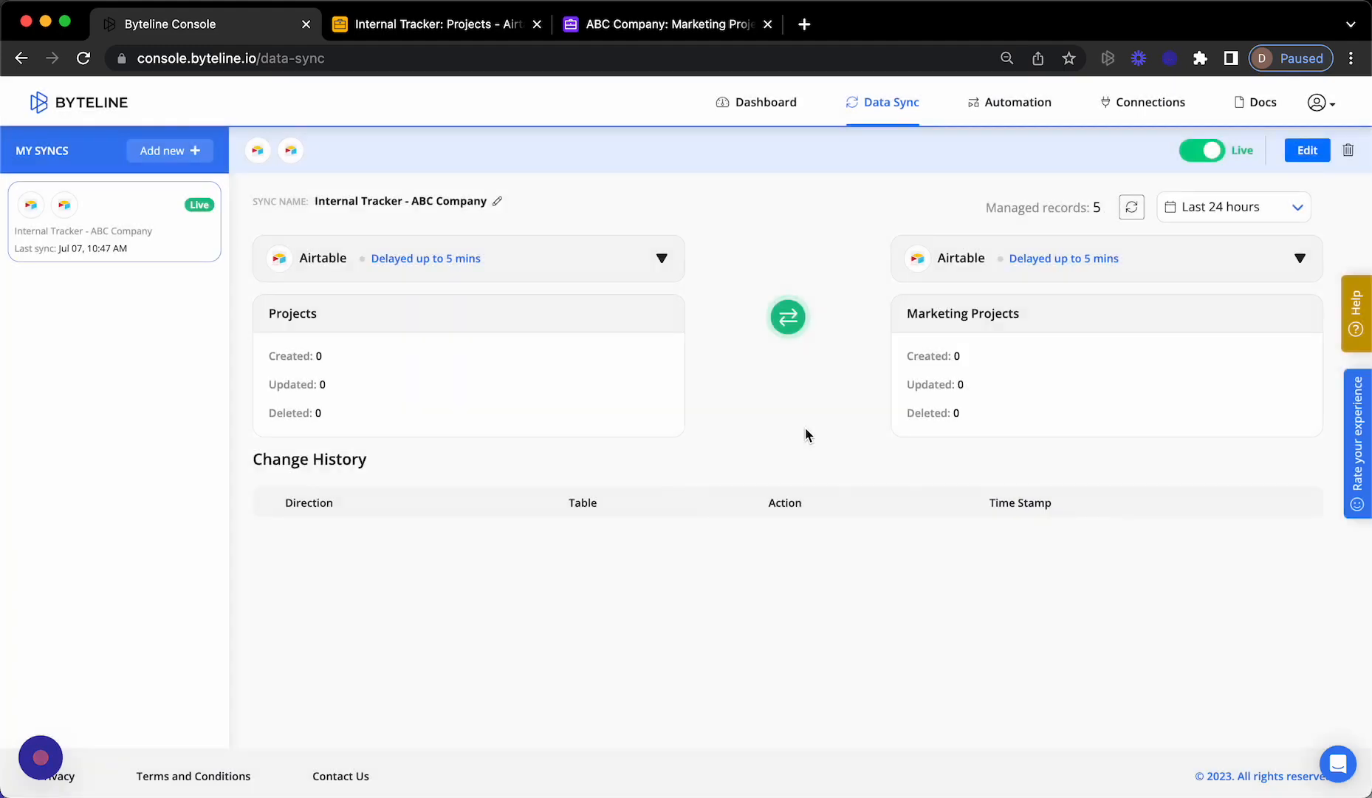
# Switch to the Internal Tracker base in Airtable and set the New homepage project's Status to Execution.
pyautogui.click(411, 27)
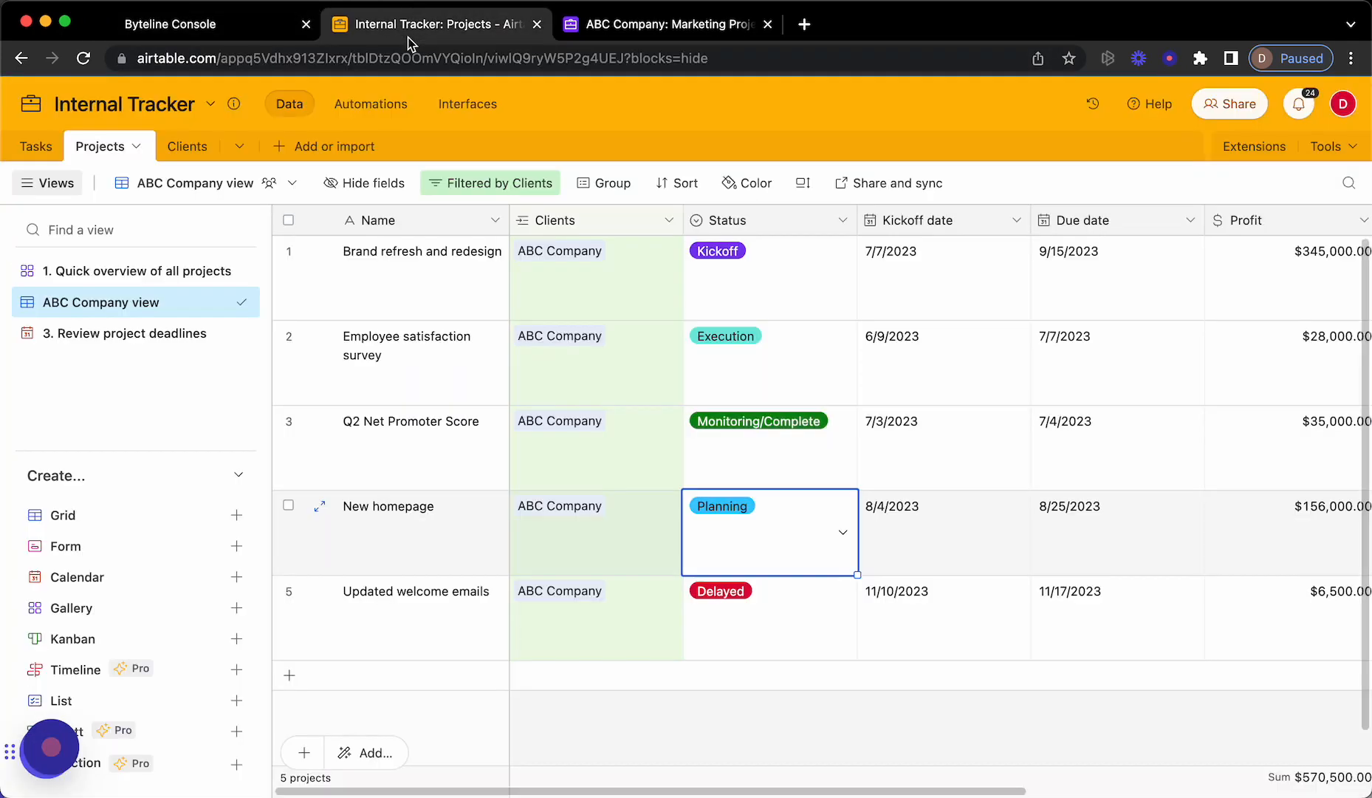
pyautogui.click(781, 547)
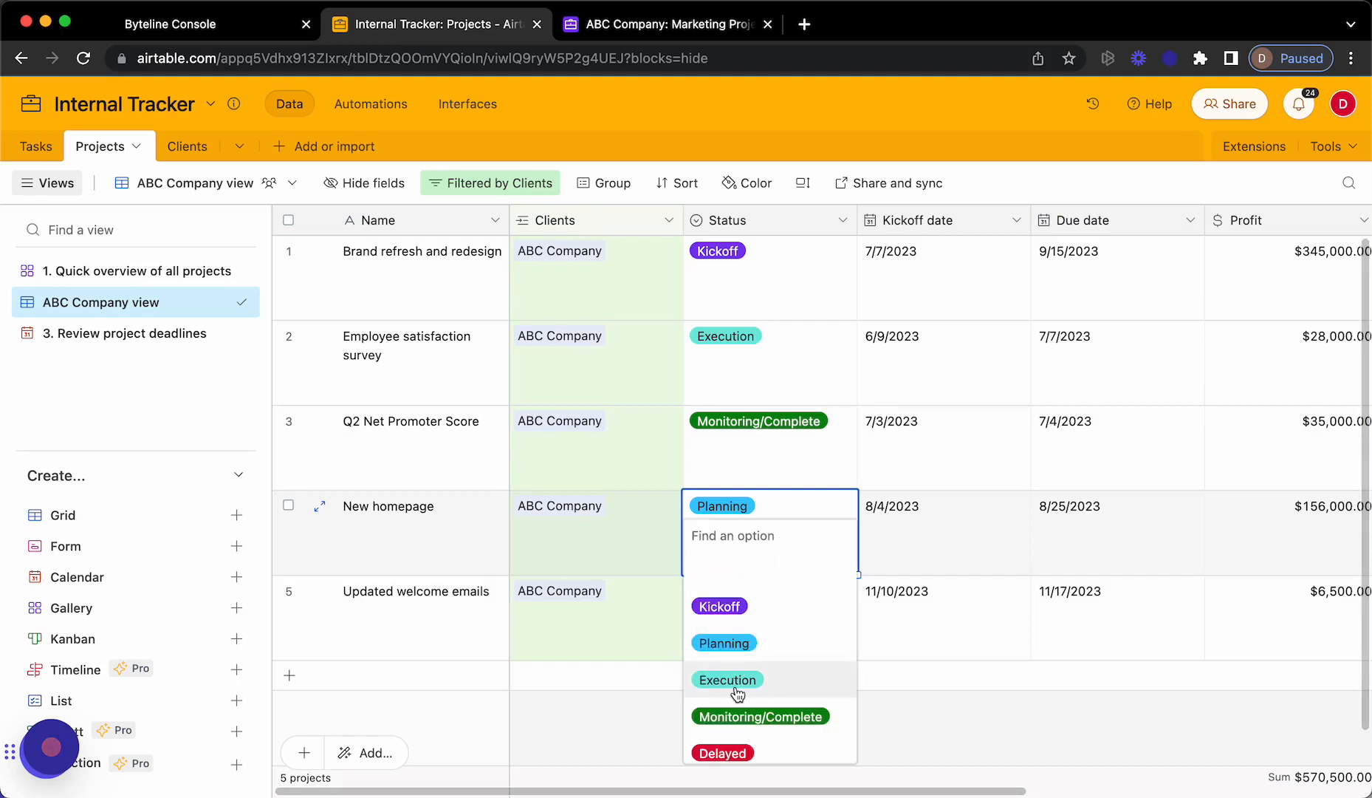
pyautogui.click(780, 681)
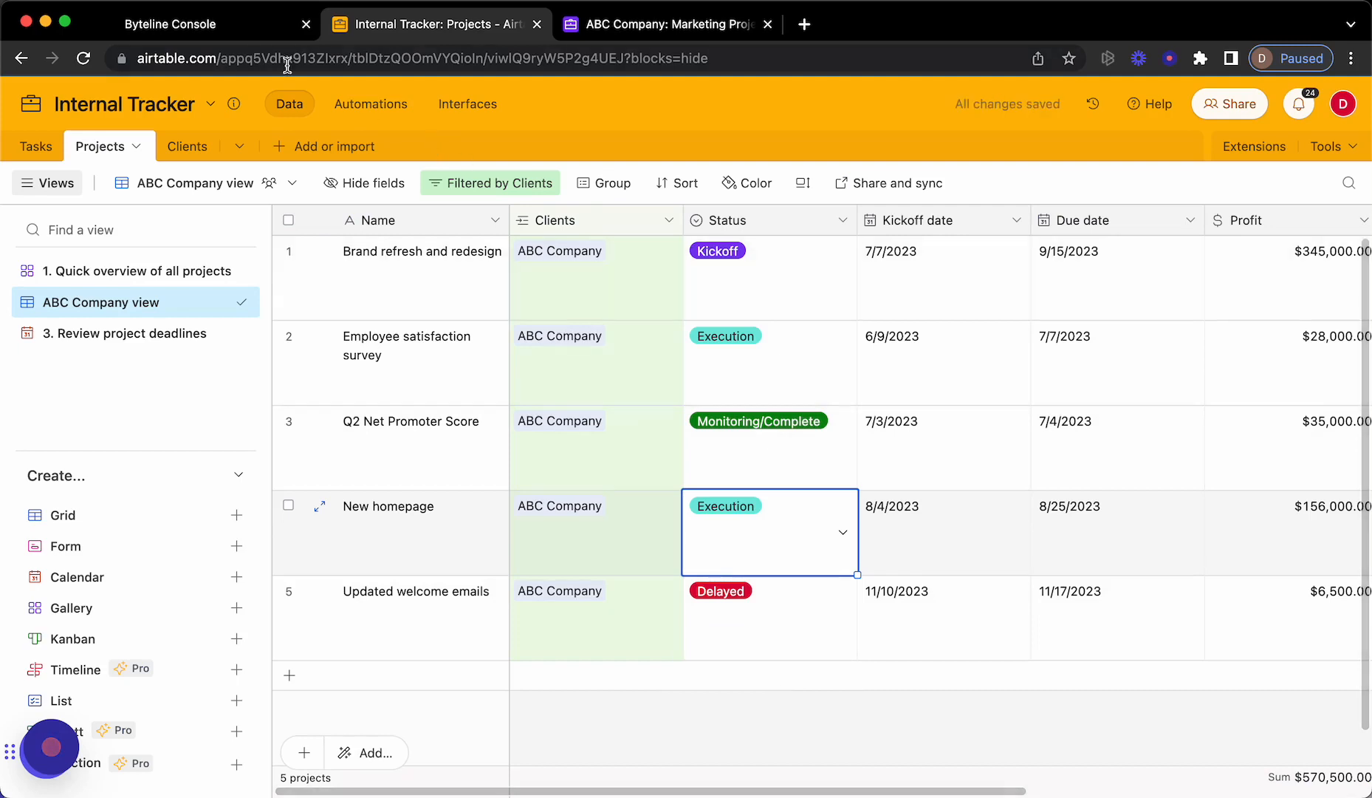
# Return to the Byteline Console and expand the Marketing Projects update entry in the sync's change history.
pyautogui.click(237, 35)
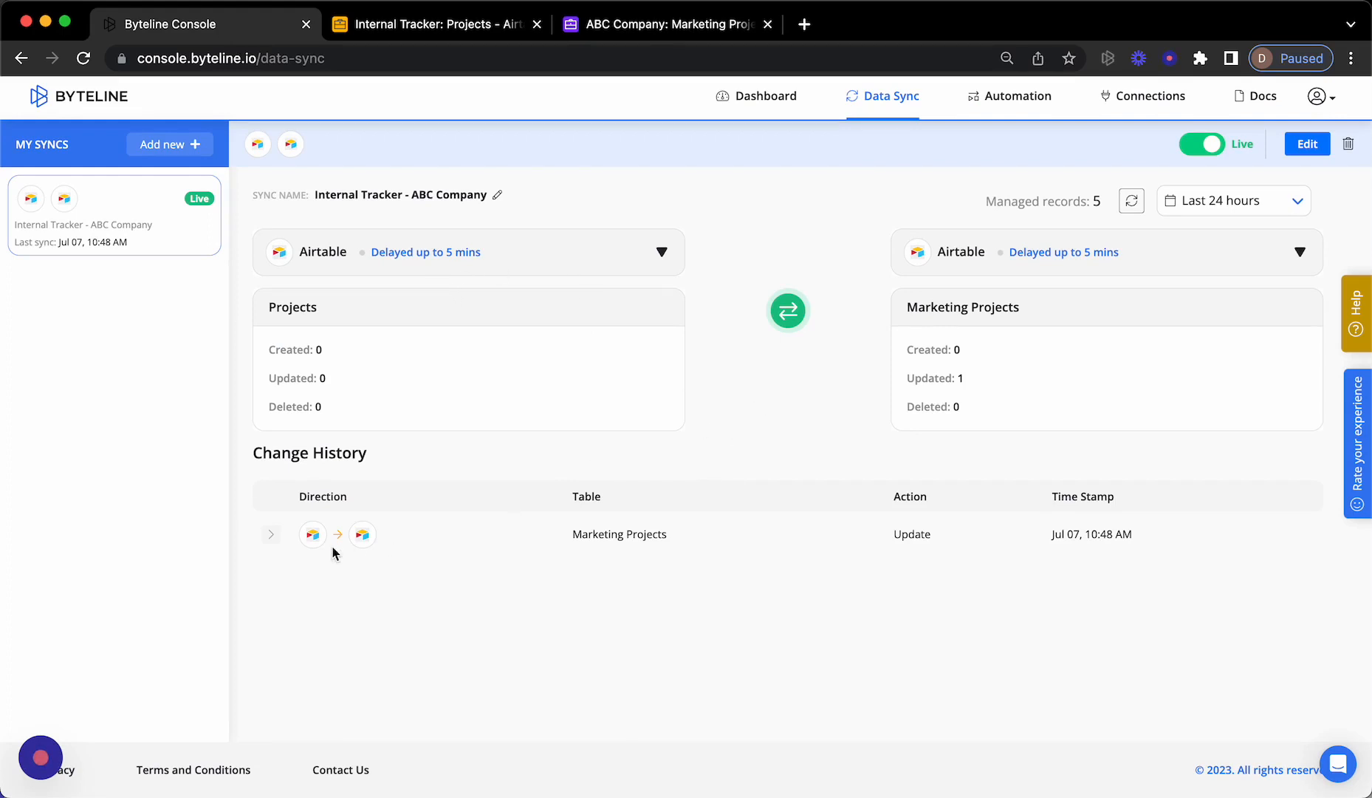
pyautogui.click(271, 534)
pyautogui.click(271, 534)
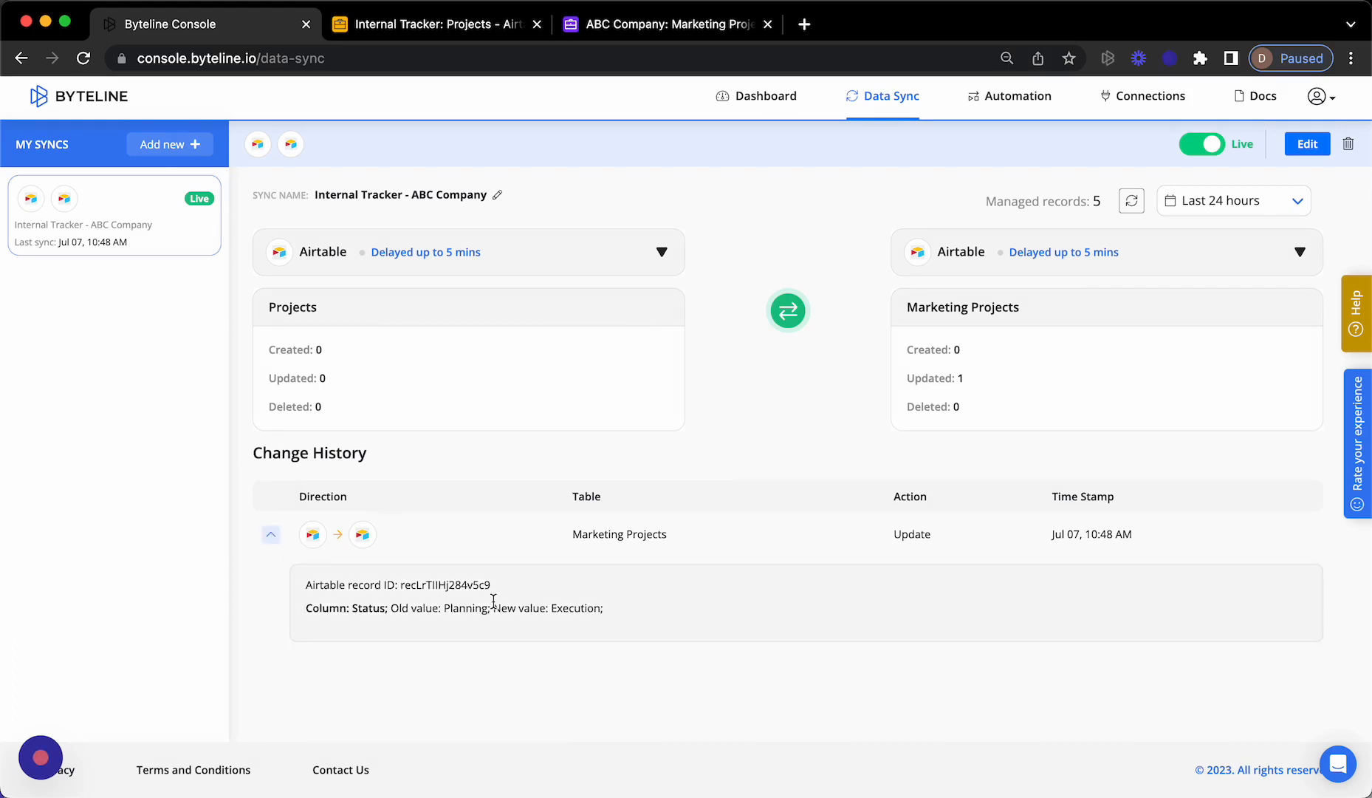
# Compare the New homepage project's Status between the ABC Company and Internal Tracker bases in Airtable.
pyautogui.click(612, 29)
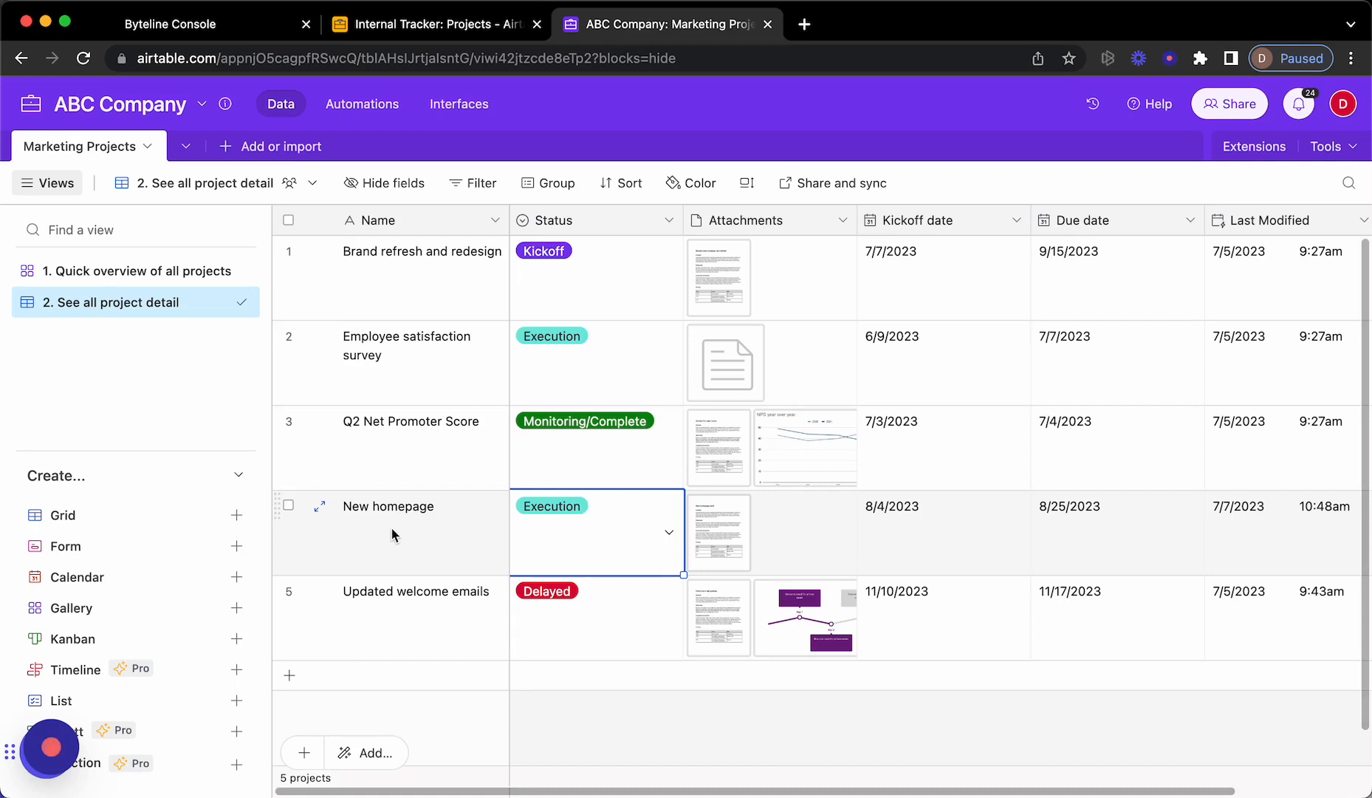
pyautogui.click(378, 35)
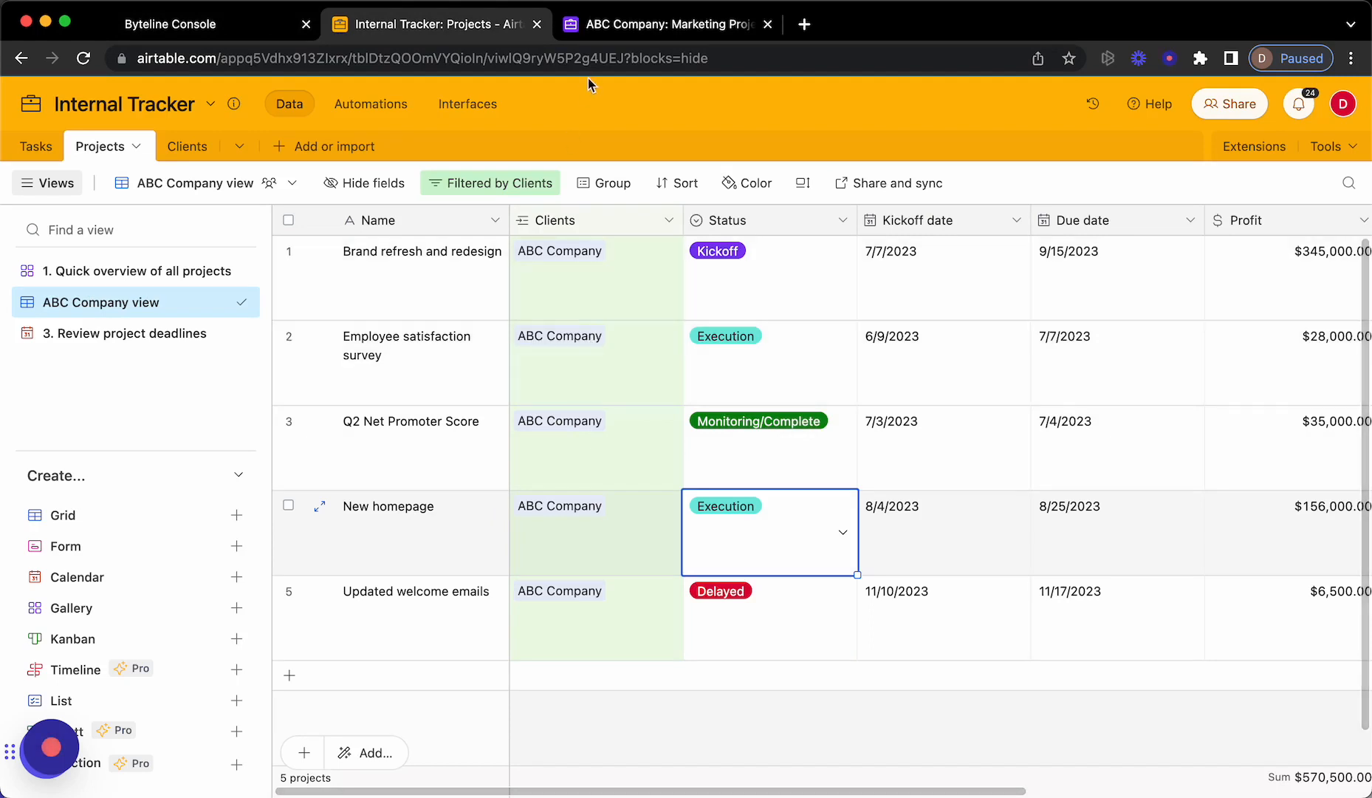
pyautogui.click(605, 28)
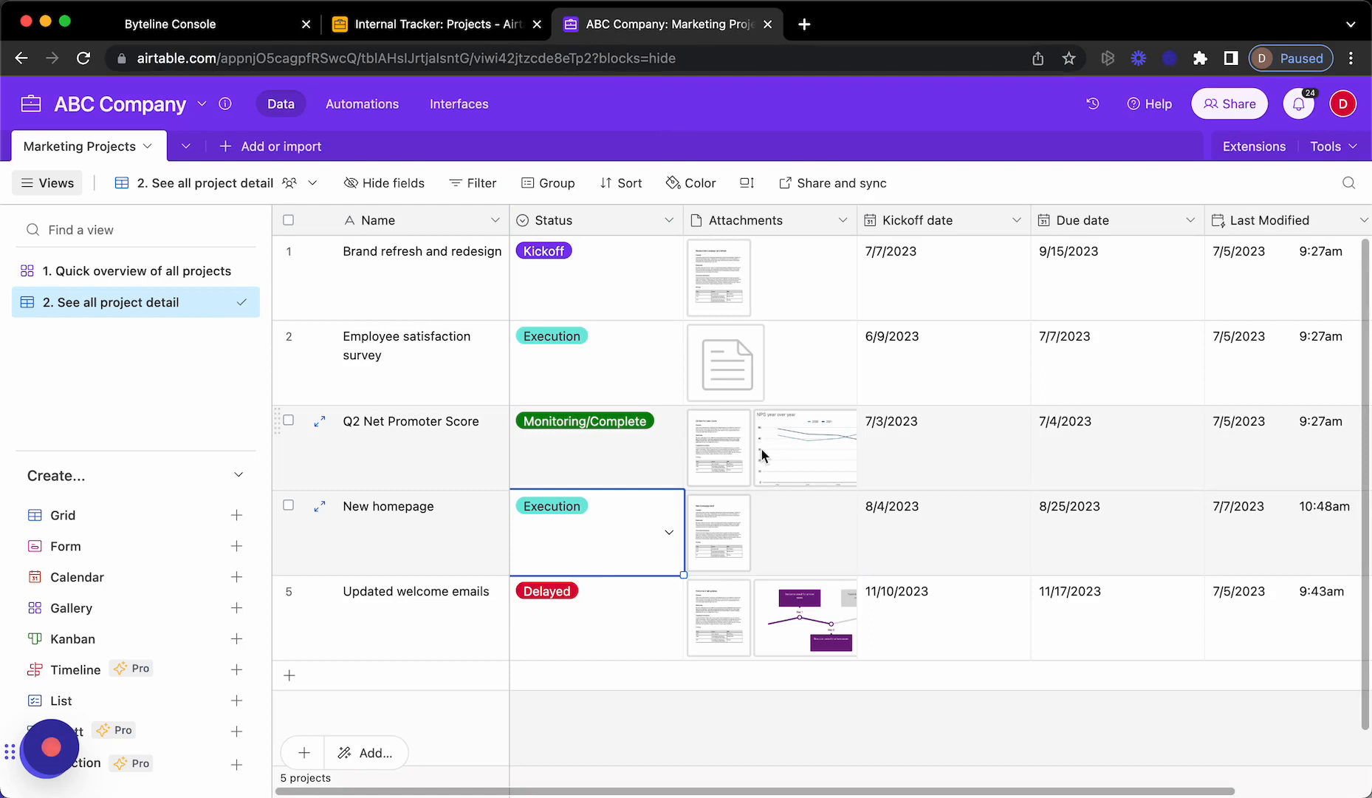